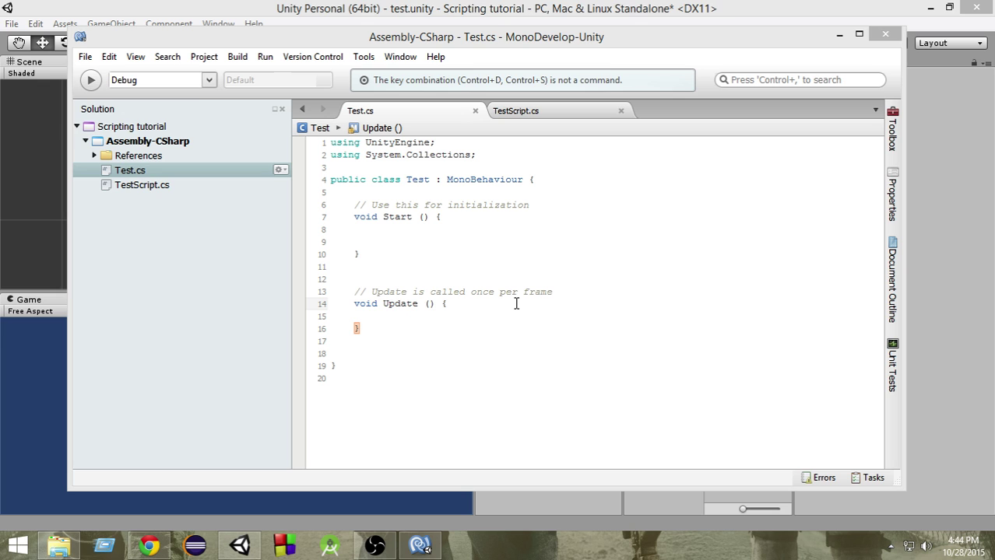
Switch to the Unity editor, create a 3D sphere in the scene and move it to about X 0.13, Y 2.04
{"action": "left_click", "coordinate": [455, 6]}
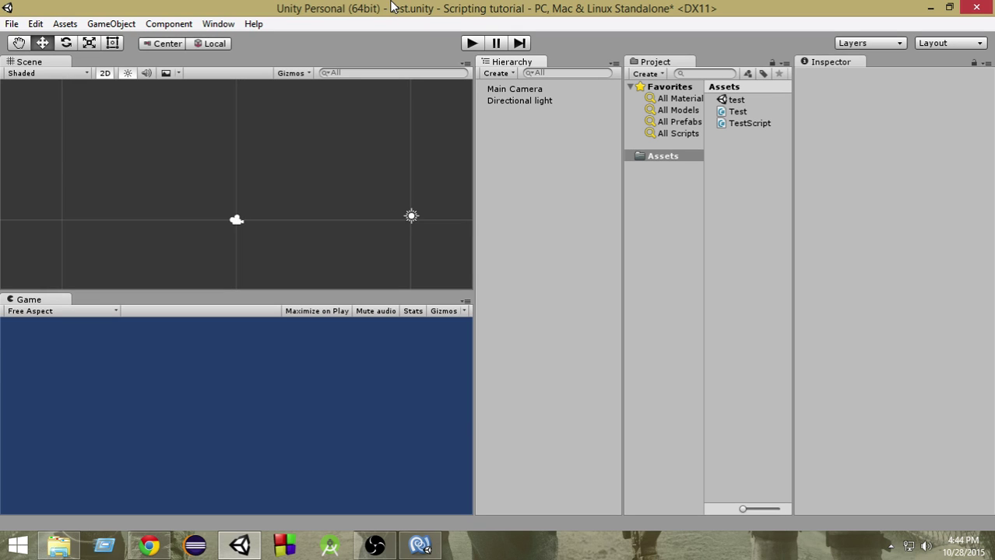
{"action": "left_click", "coordinate": [503, 73]}
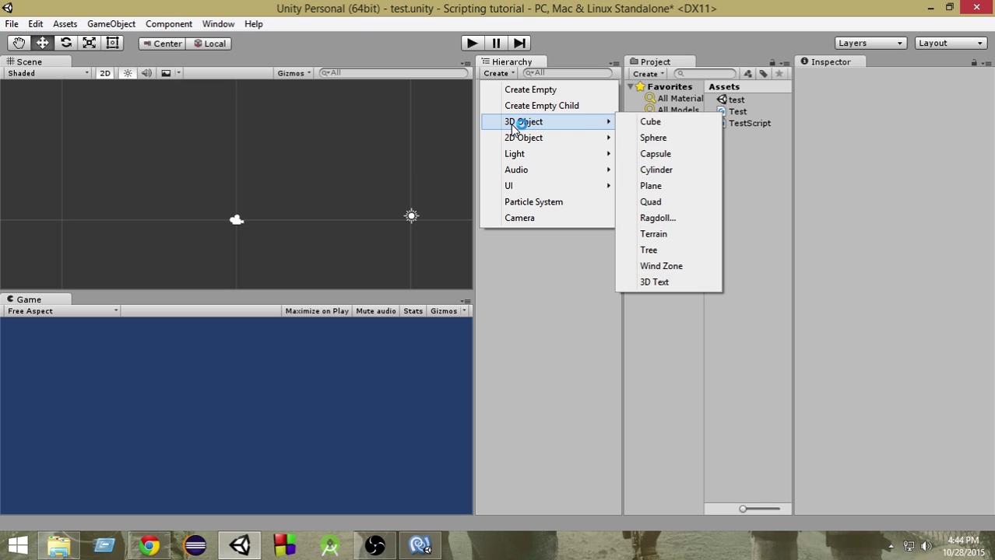
{"action": "mouse_move", "coordinate": [577, 127]}
{"action": "left_click", "coordinate": [651, 138]}
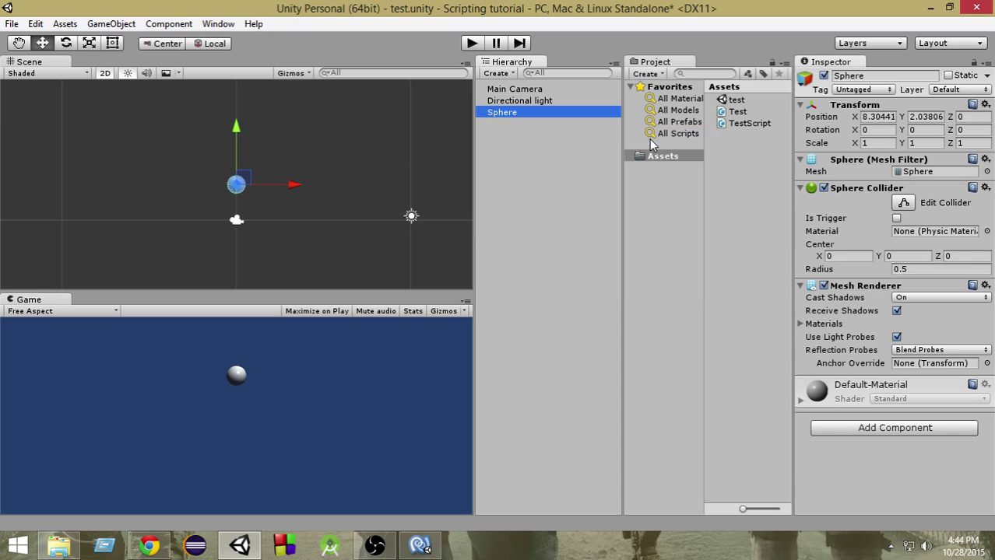
{"action": "left_click_drag", "start_coordinate": [238, 188], "coordinate": [294, 188]}
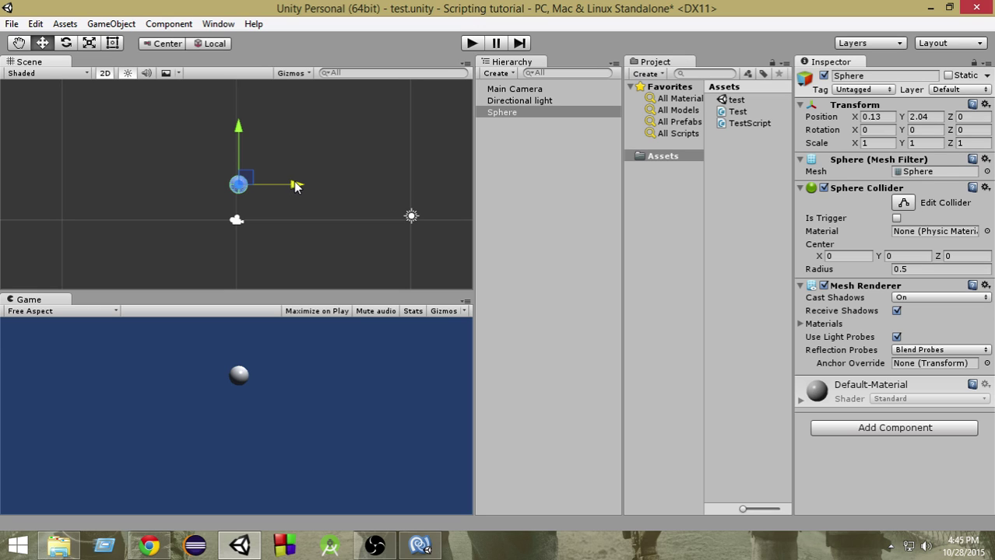
Try to add a Rigidbody 2D component to the sphere
{"action": "left_click", "coordinate": [863, 430]}
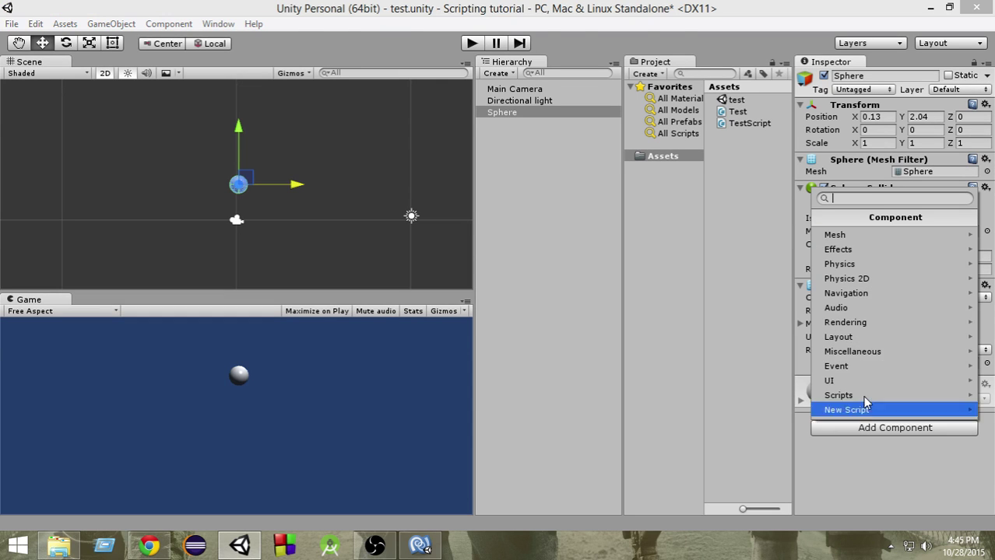
{"action": "left_click", "coordinate": [854, 280]}
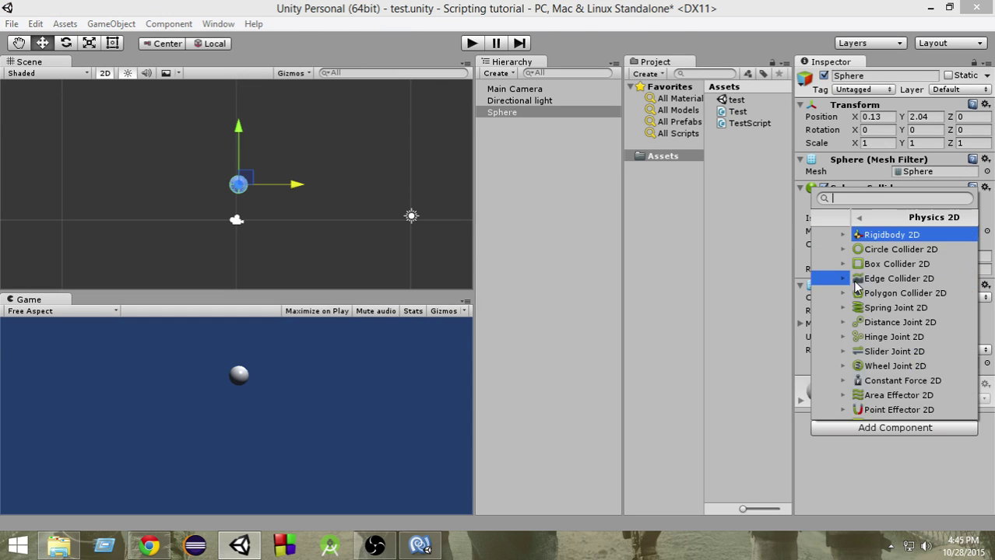
{"action": "left_click", "coordinate": [850, 236]}
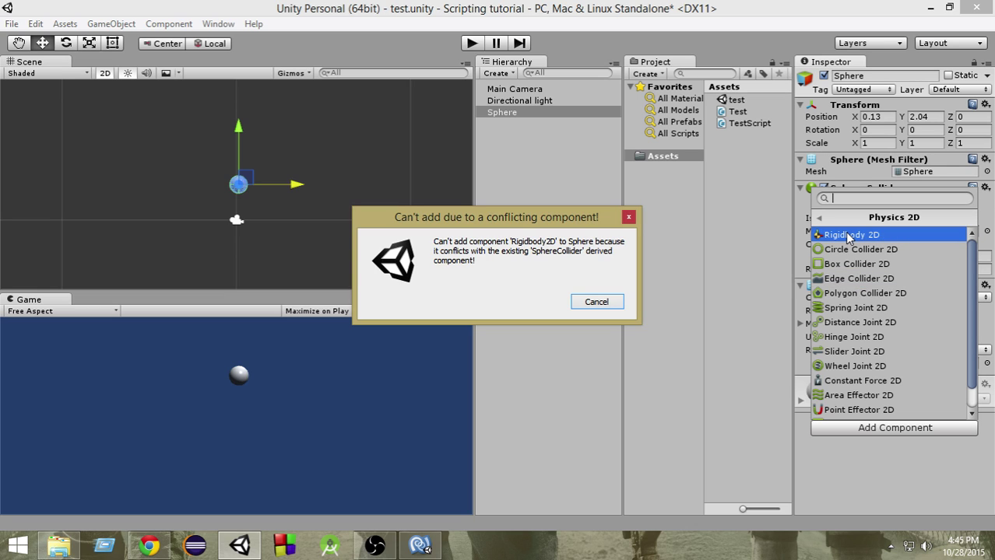
{"action": "left_click", "coordinate": [631, 217]}
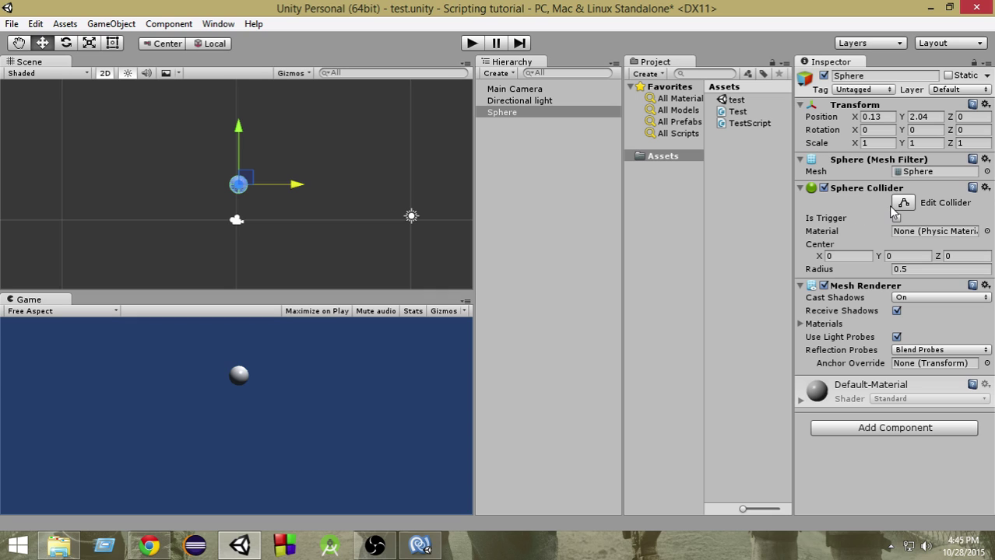
Remove the Sphere Collider component from the sphere and add a Rigidbody 2D component to it
{"action": "left_click", "coordinate": [985, 188]}
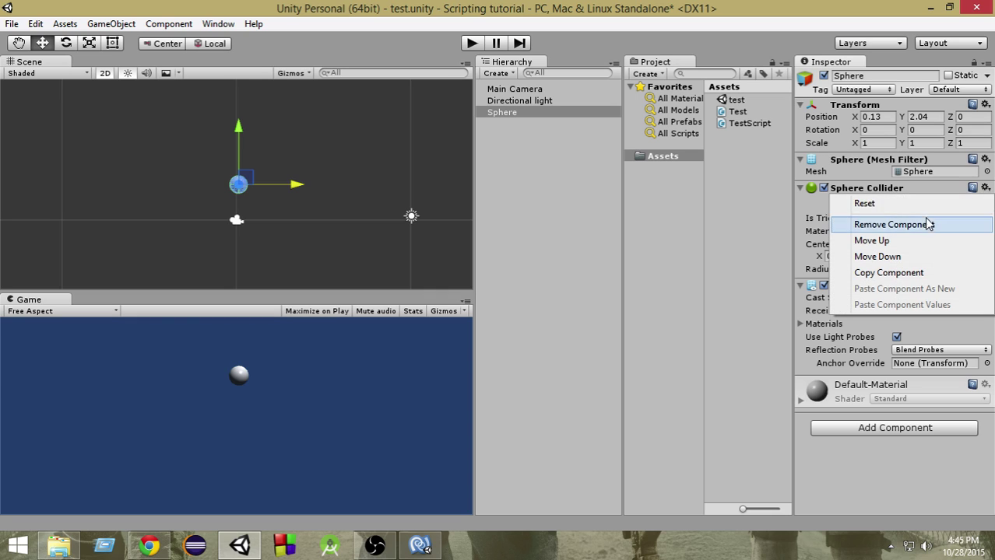
{"action": "left_click", "coordinate": [899, 227]}
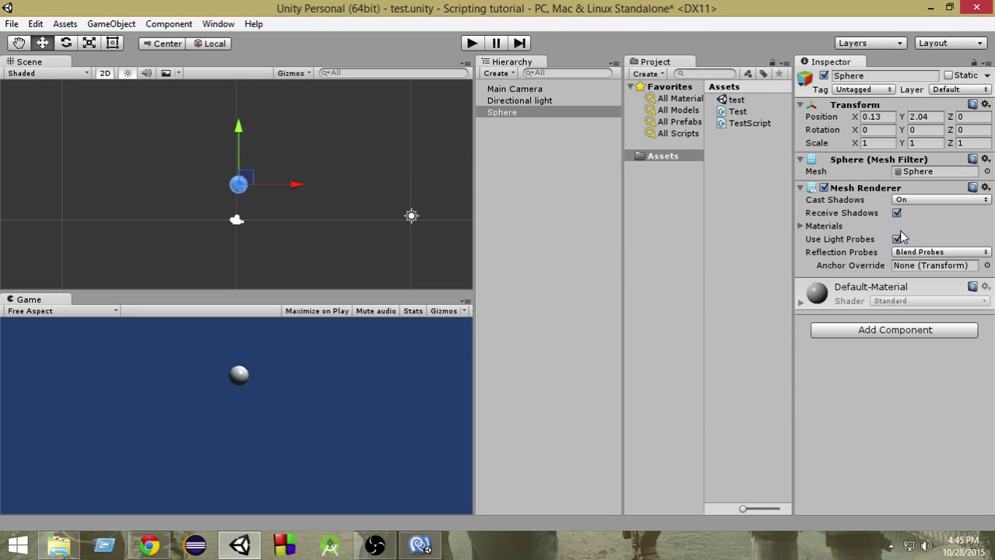
{"action": "left_click", "coordinate": [888, 331]}
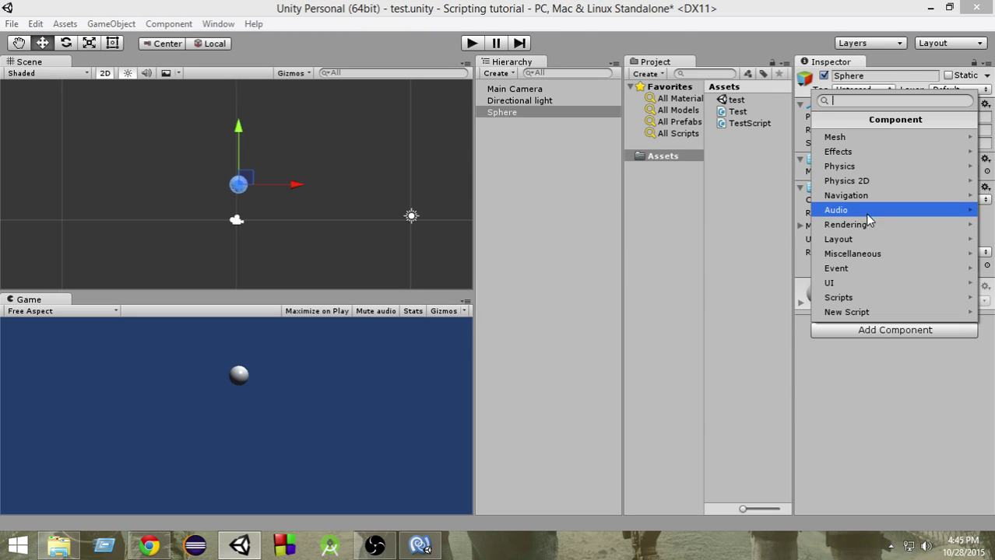
{"action": "left_click", "coordinate": [864, 180]}
{"action": "key", "text": "Escape"}
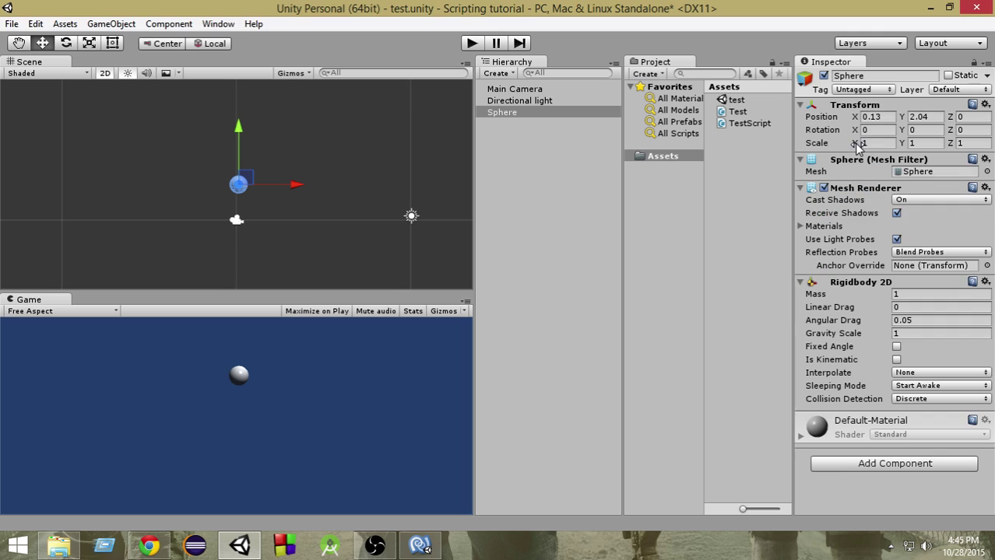
Run the scene to check how the sphere behaves with physics, and stop it again
{"action": "left_click", "coordinate": [472, 44]}
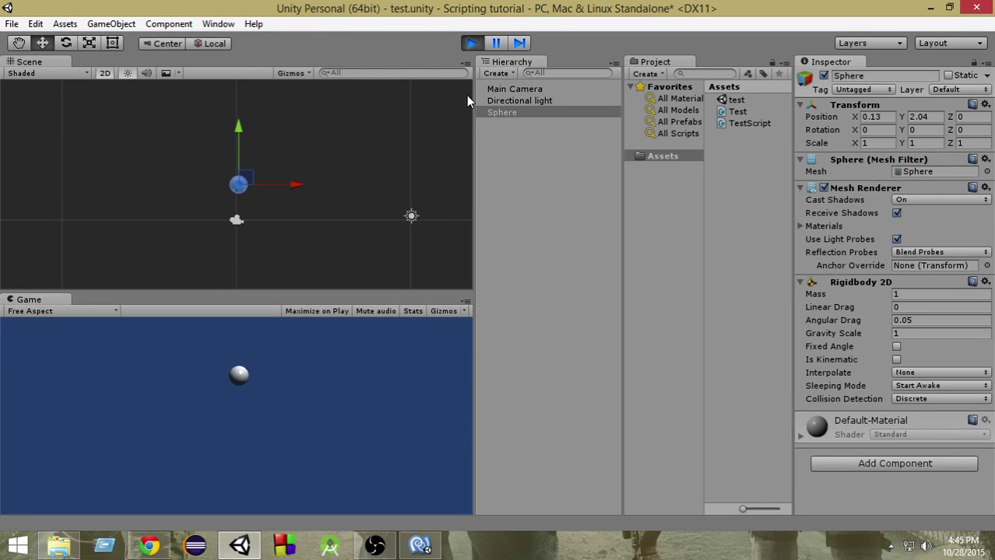
{"action": "left_click", "coordinate": [473, 45]}
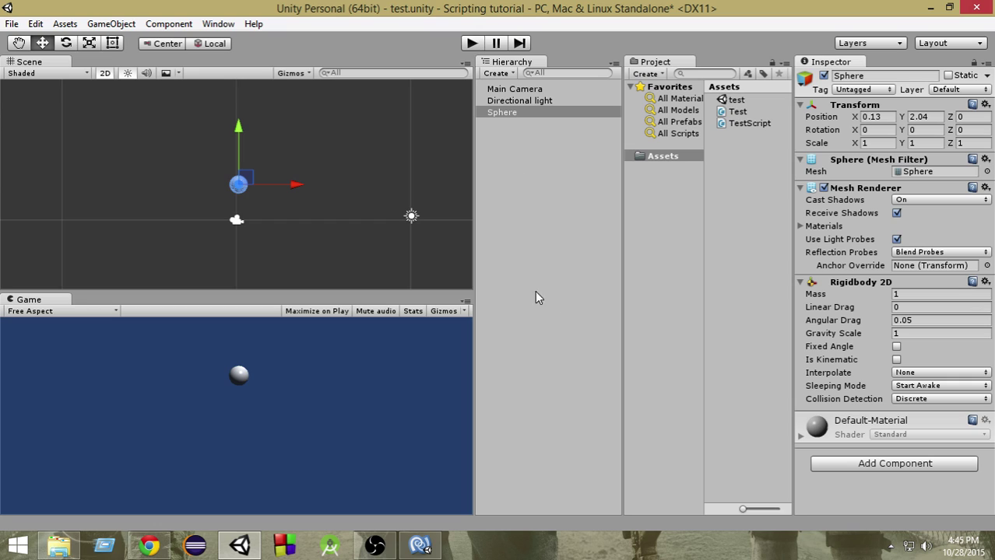
{"action": "left_click", "coordinate": [495, 116]}
{"action": "left_click_drag", "start_coordinate": [495, 115], "coordinate": [720, 203]}
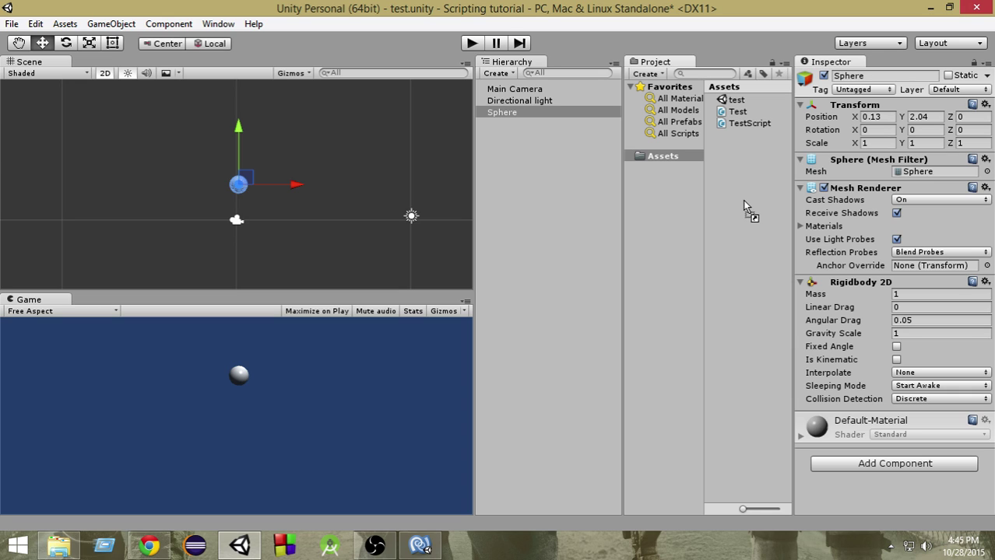
{"action": "left_click_drag", "start_coordinate": [742, 200], "coordinate": [517, 127]}
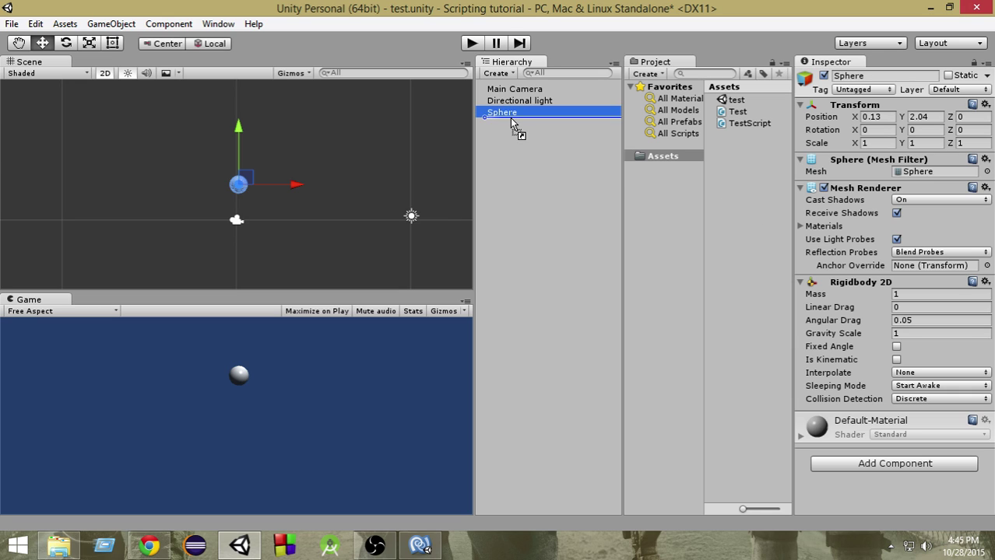
Create a folder named prefab inside Assets and open it
{"action": "right_click", "coordinate": [659, 159]}
{"action": "mouse_move", "coordinate": [685, 169]}
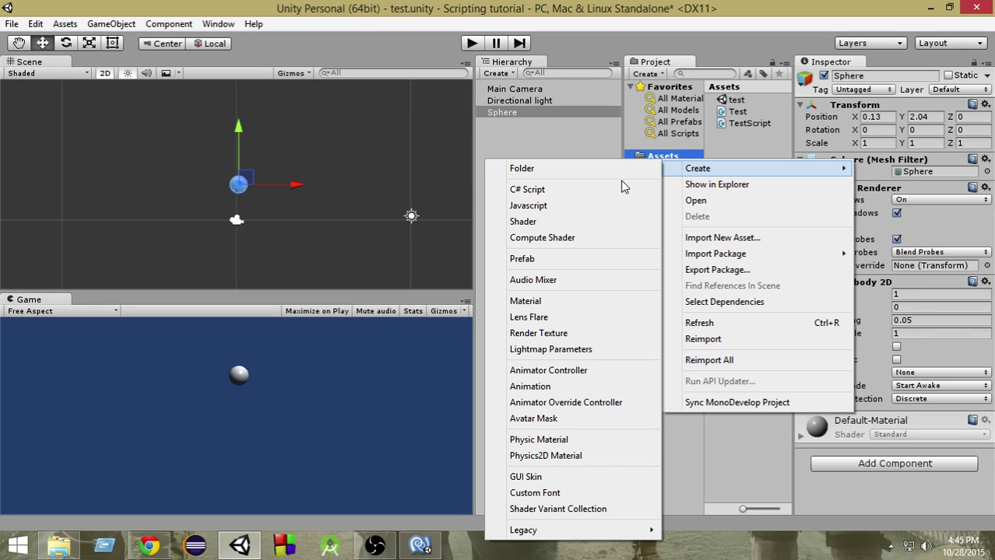
{"action": "left_click", "coordinate": [618, 171]}
{"action": "type", "text": "prefab"}
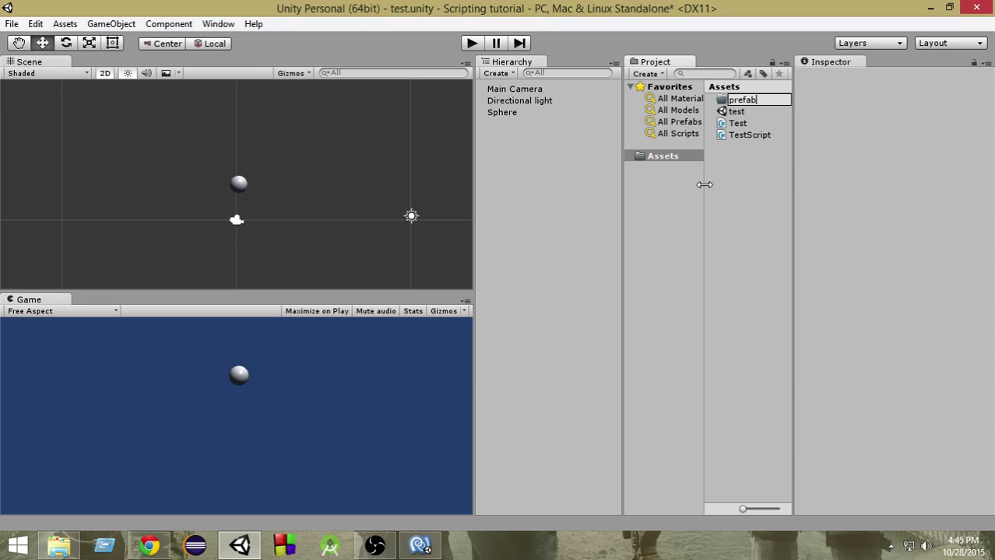
{"action": "key", "text": "Return"}
{"action": "left_click", "coordinate": [666, 169]}
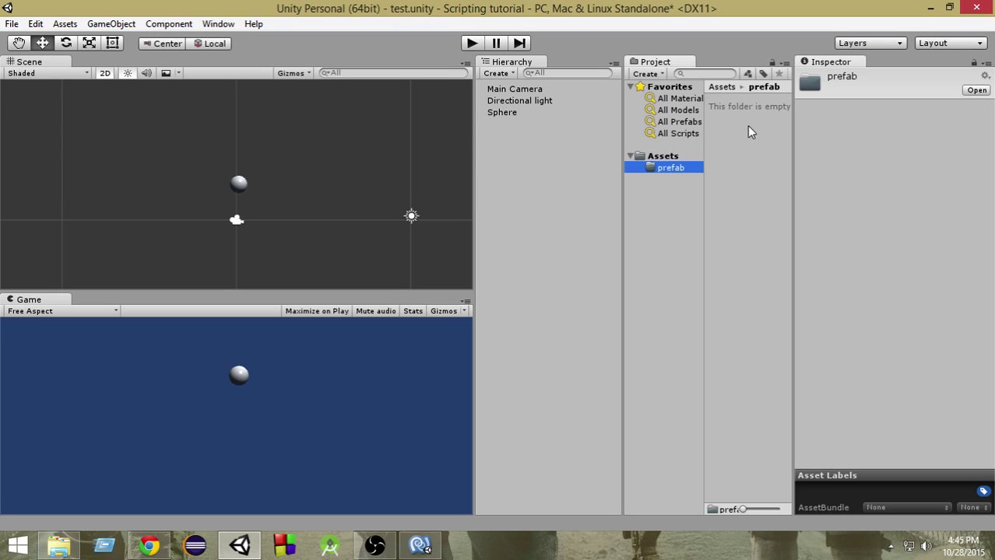
Turn the scene's sphere into a prefab in the prefab folder and delete the original from the scene
{"action": "left_click_drag", "start_coordinate": [496, 117], "coordinate": [738, 162]}
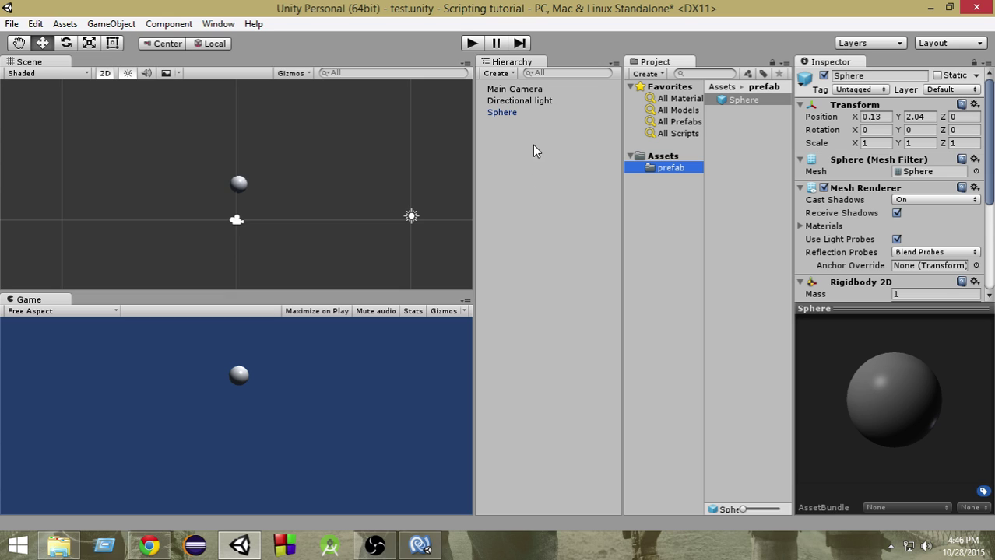
{"action": "left_click", "coordinate": [506, 114]}
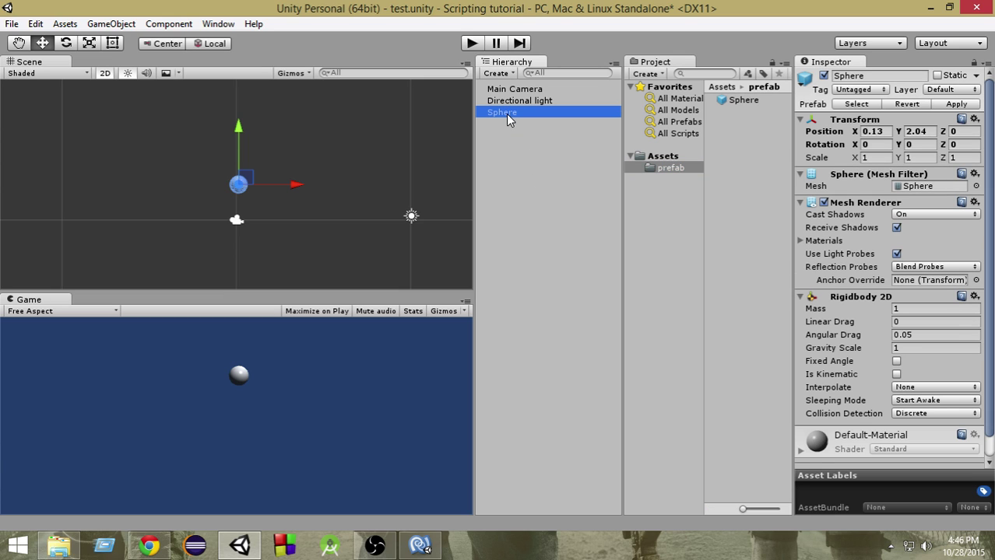
{"action": "key", "text": "Delete"}
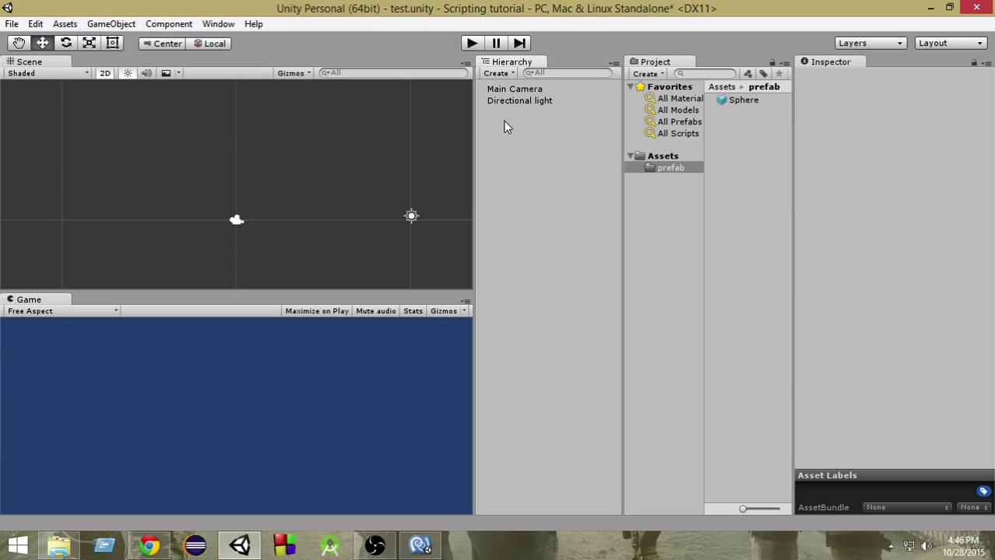
{"action": "left_click", "coordinate": [740, 103]}
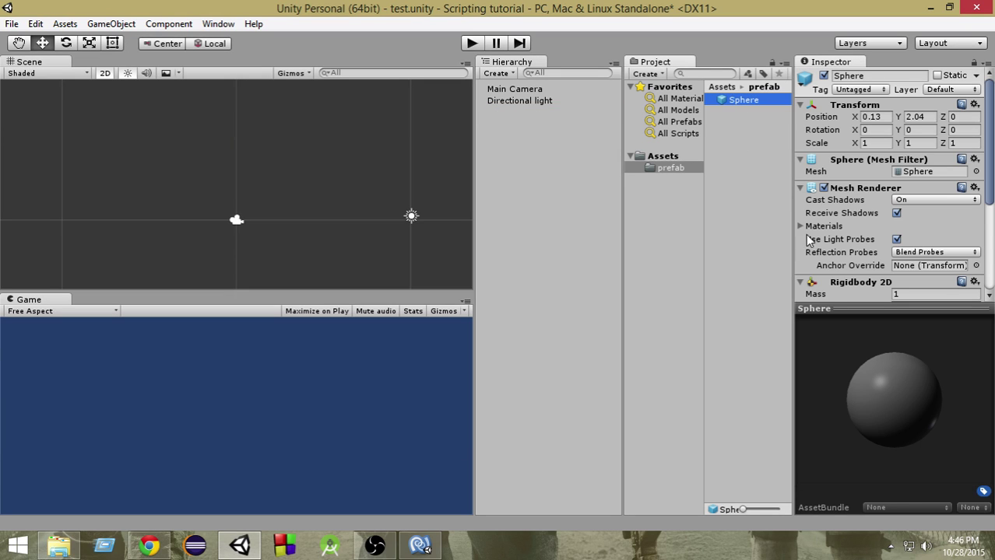
{"action": "left_click", "coordinate": [518, 152]}
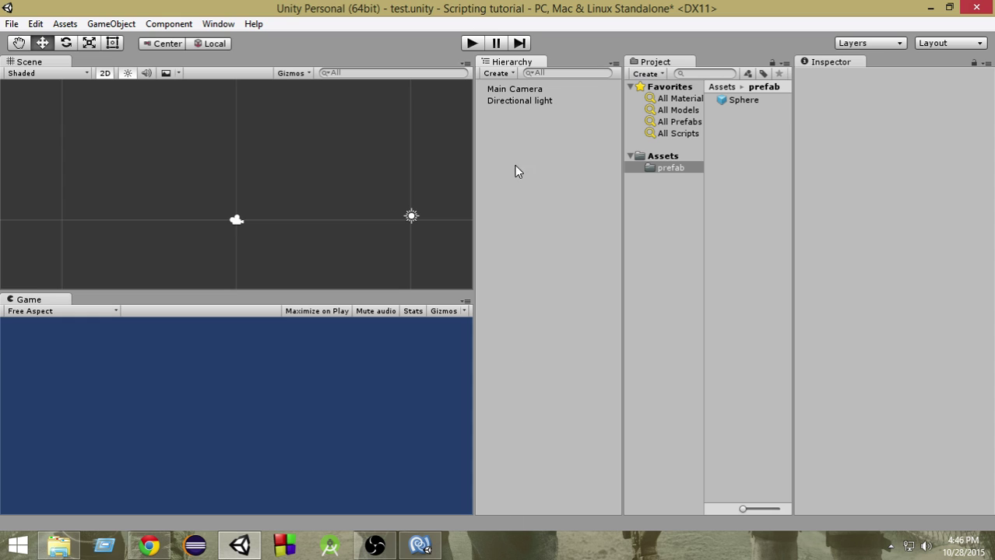
Create an empty game object with its default name and attach the Test script to it
{"action": "left_click", "coordinate": [501, 74]}
{"action": "left_click", "coordinate": [511, 90]}
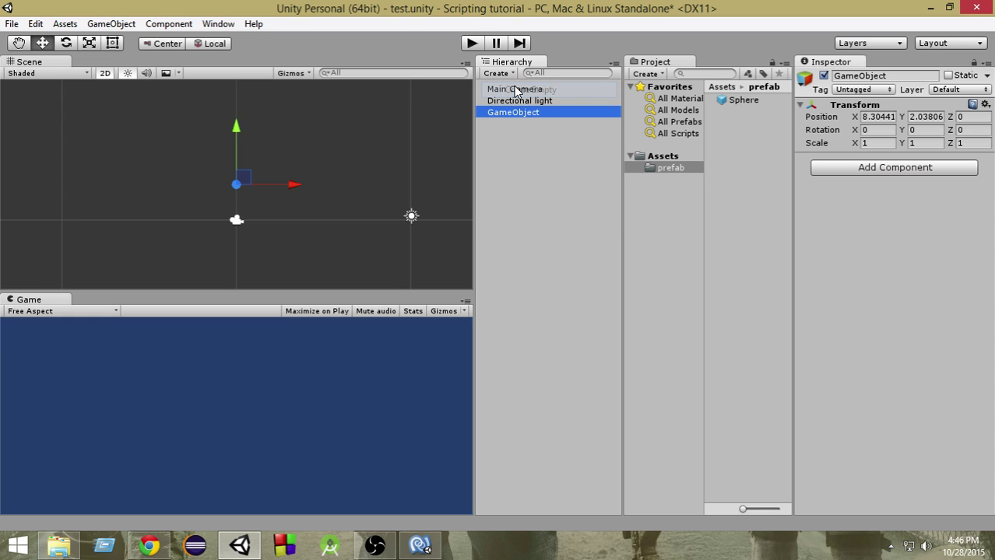
{"action": "left_click", "coordinate": [519, 111]}
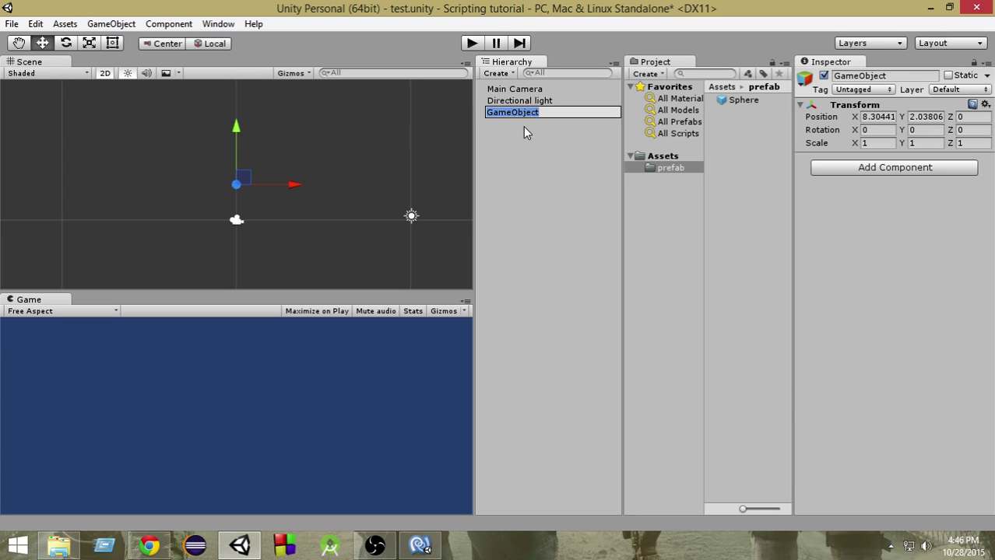
{"action": "left_click", "coordinate": [523, 126]}
{"action": "left_click", "coordinate": [521, 115]}
{"action": "left_click", "coordinate": [854, 173]}
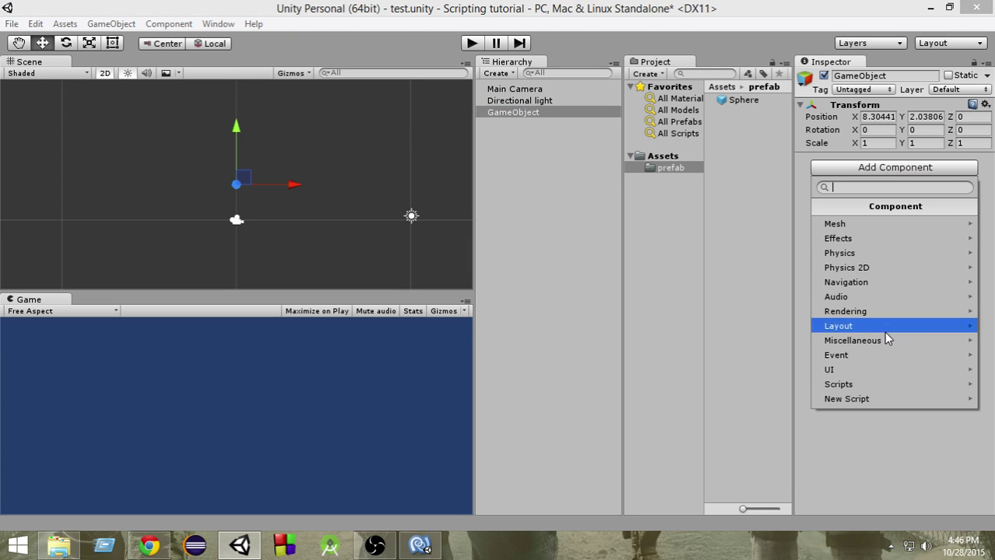
{"action": "left_click", "coordinate": [881, 383]}
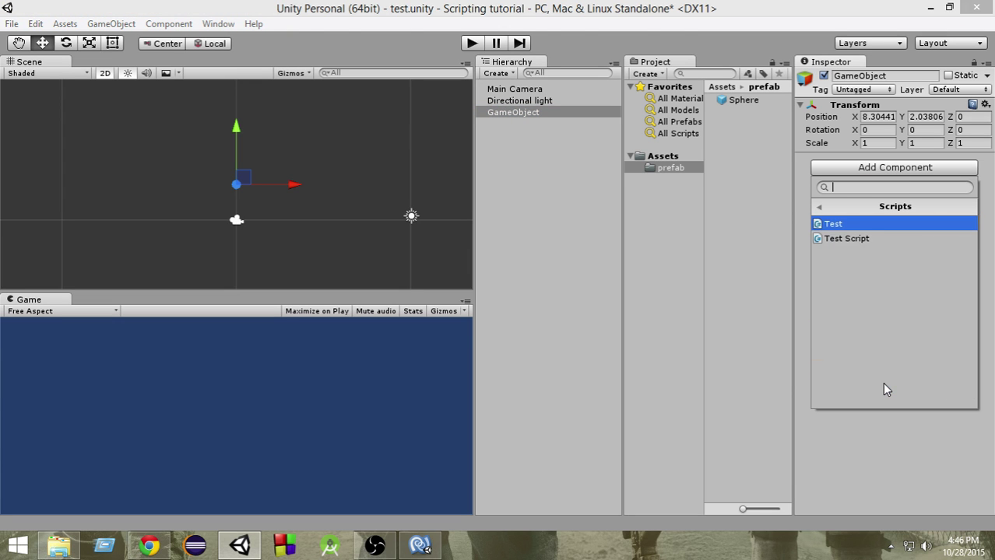
{"action": "left_click", "coordinate": [827, 225]}
{"action": "left_click", "coordinate": [421, 545]}
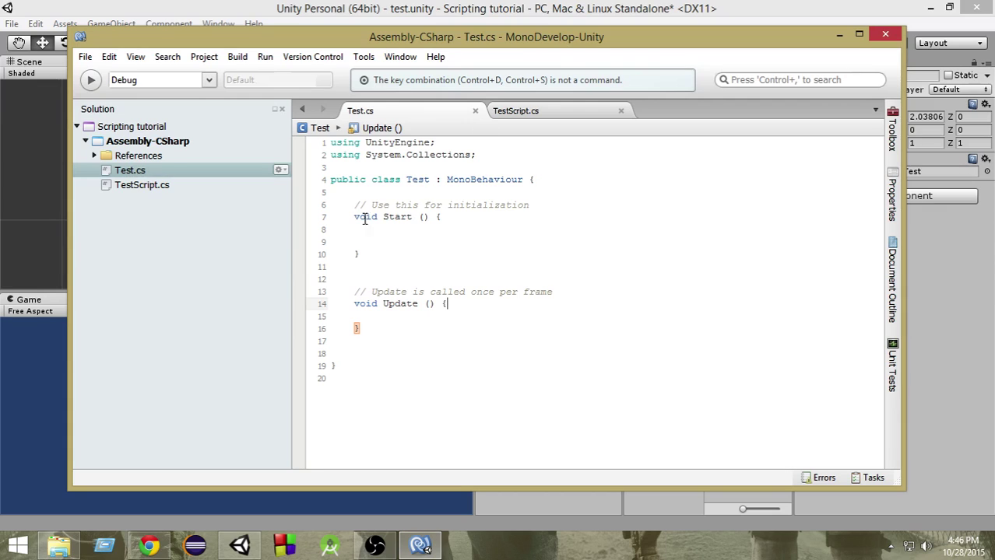
{"action": "left_click", "coordinate": [556, 9]}
{"action": "left_click", "coordinate": [496, 115]}
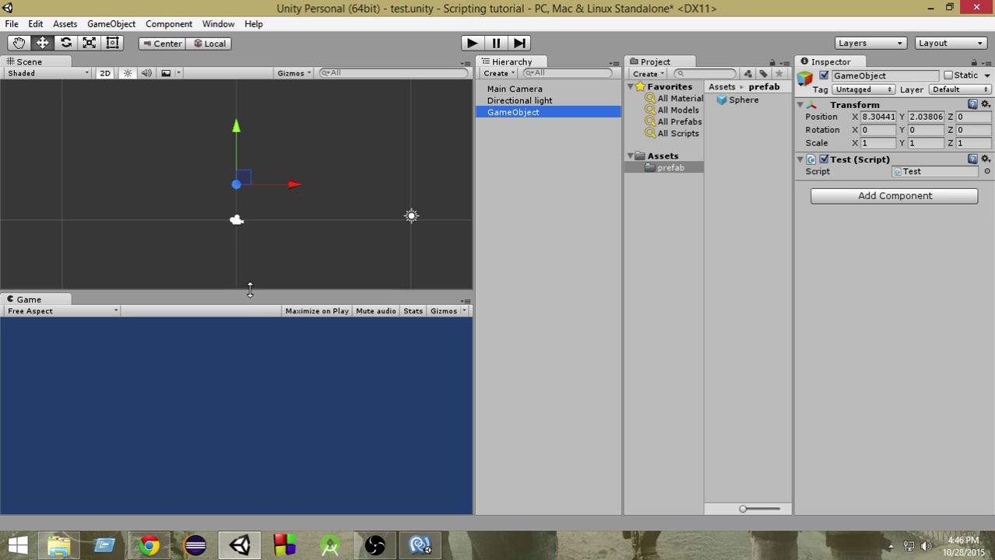
In MonoDevelop, declare the field public GameObject ball; at the top of the Test class and save the script
{"action": "left_click", "coordinate": [421, 545]}
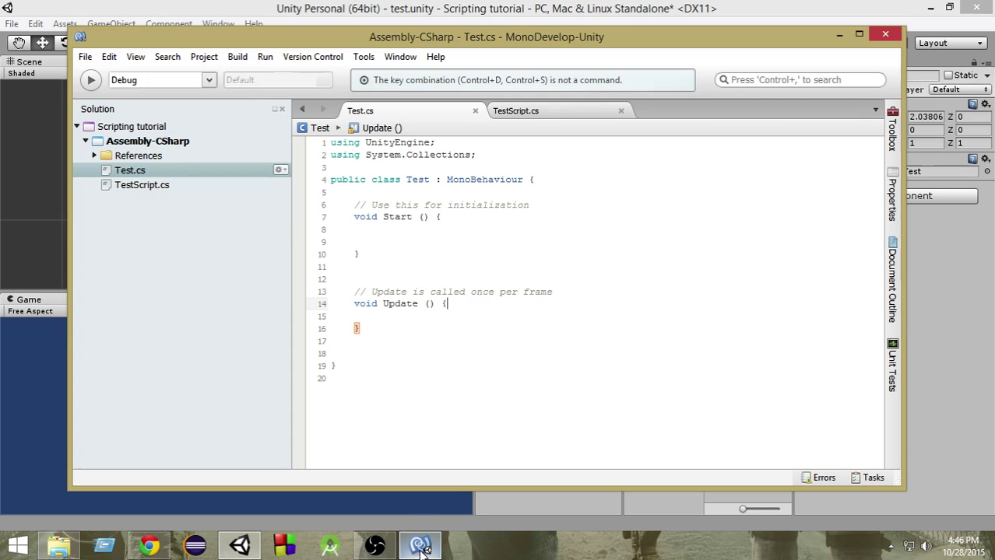
{"action": "left_click", "coordinate": [403, 320]}
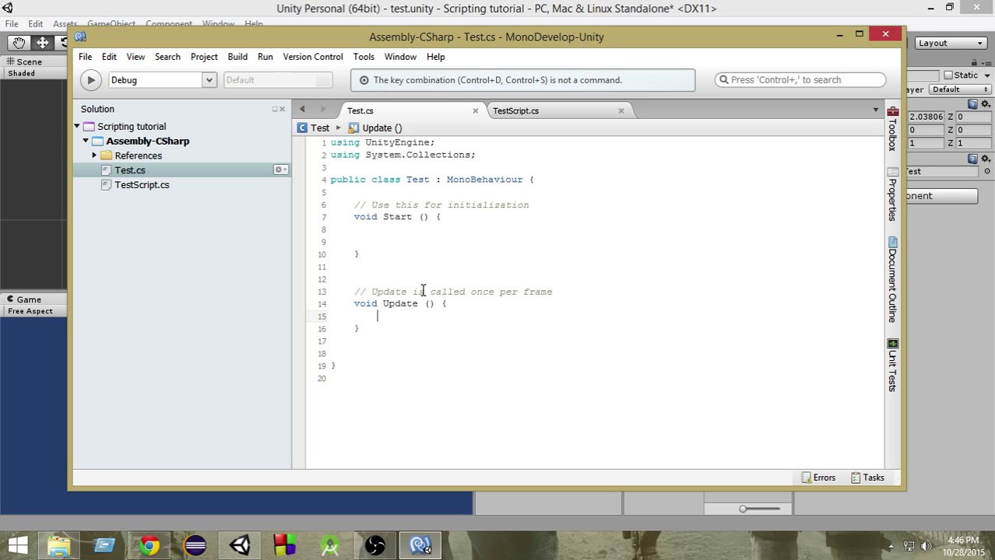
{"action": "left_click", "coordinate": [388, 191]}
{"action": "key", "text": "BackSpace"}
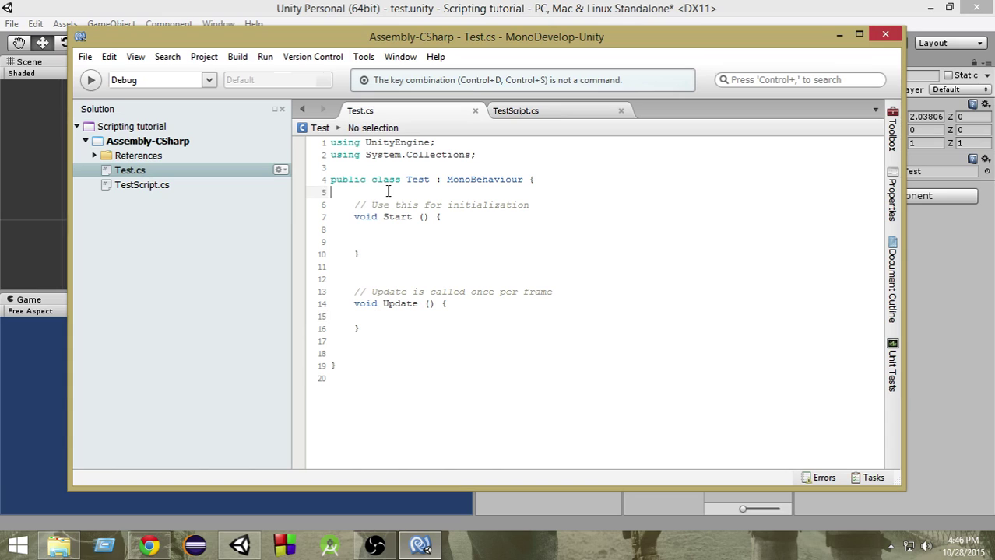
{"action": "key", "text": "Tab"}
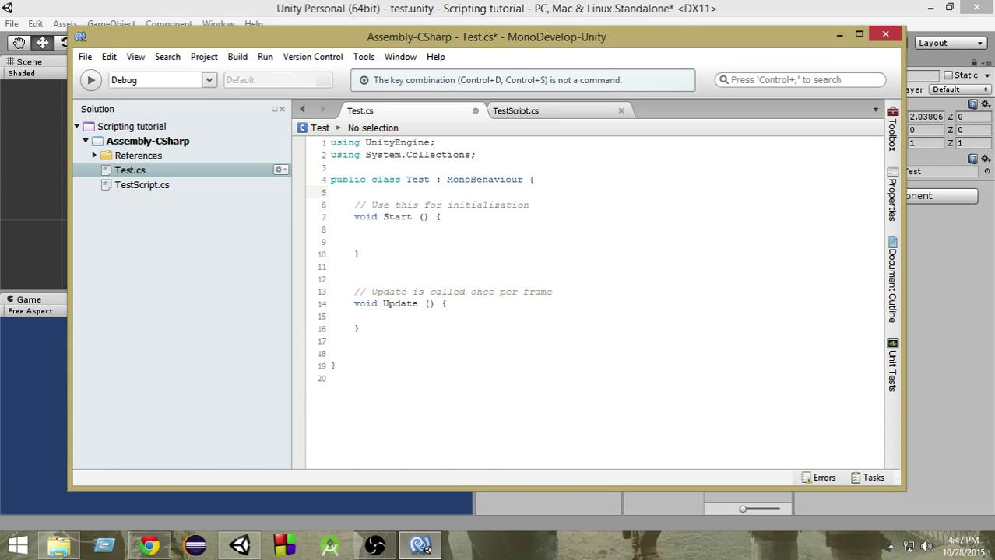
{"action": "key", "text": "Return"}
{"action": "key", "text": "Return"}
{"action": "key", "text": "Up"}
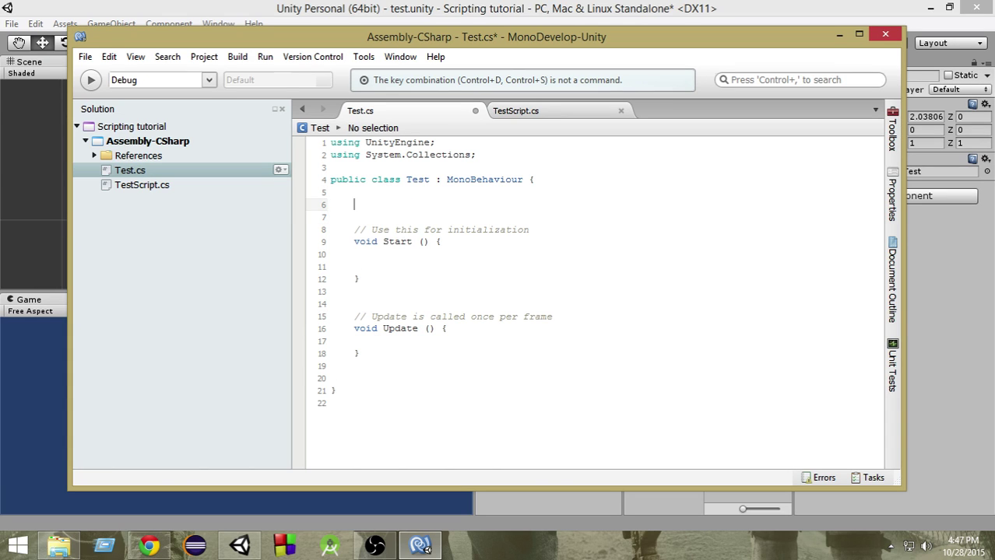
{"action": "type", "text": "public "}
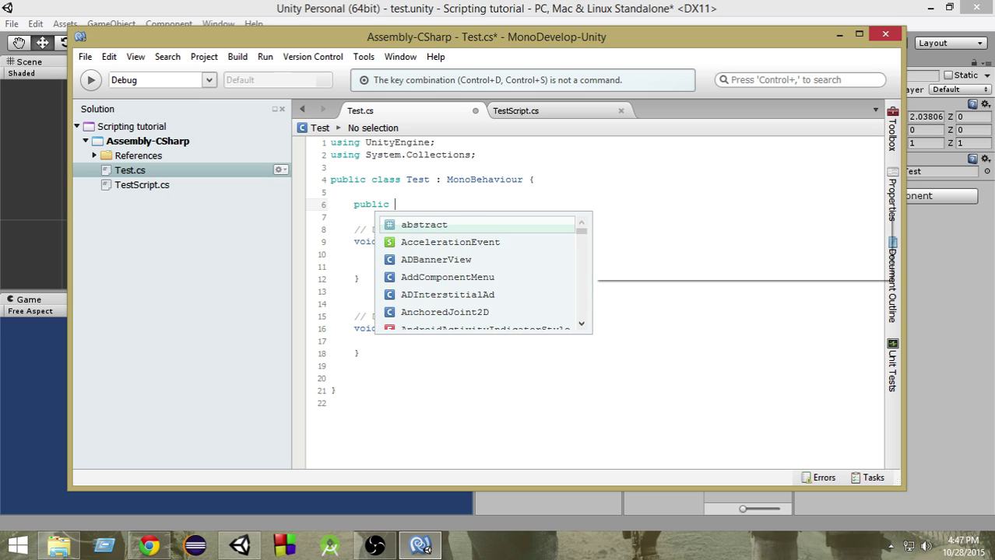
{"action": "type", "text": "GameObject"}
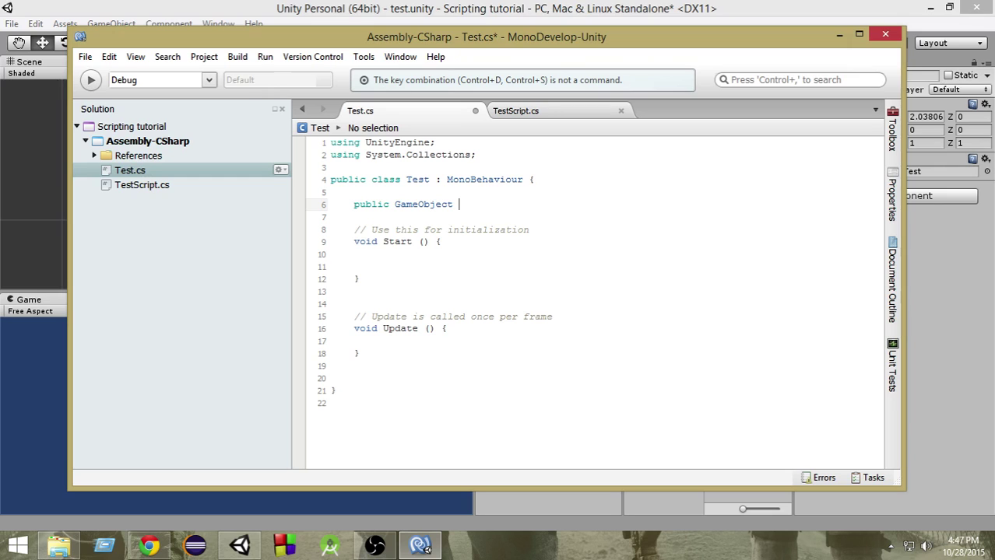
{"action": "type", "text": " ball;"}
{"action": "key", "text": "ctrl+s"}
Switch to Unity and assign the Sphere prefab to the Ball field of GameObject's Test script
{"action": "left_click", "coordinate": [507, 7]}
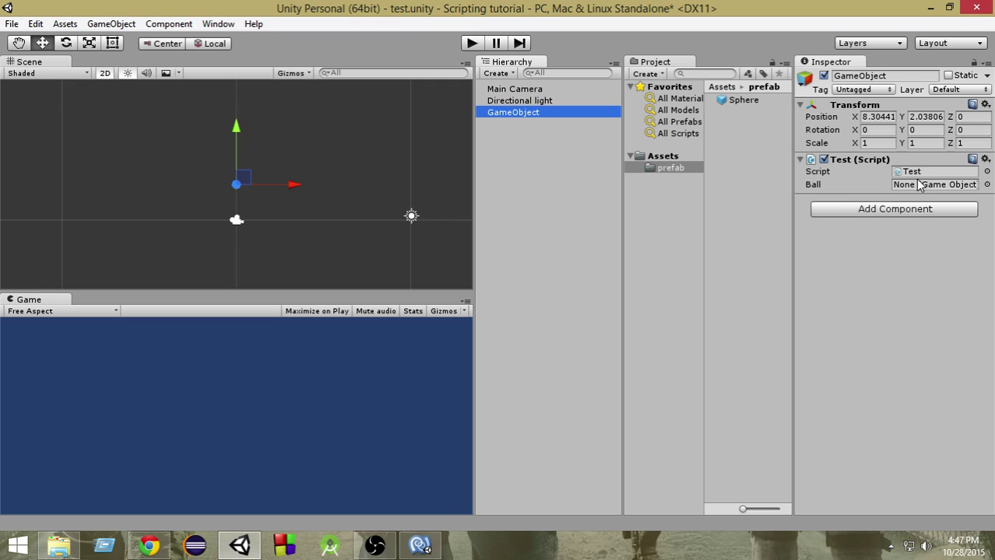
{"action": "left_click", "coordinate": [728, 103]}
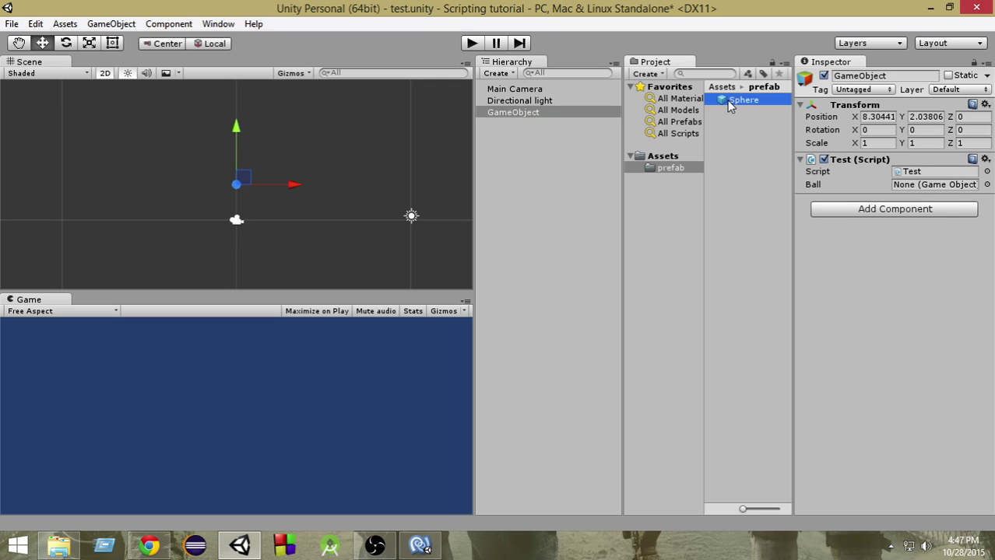
{"action": "left_click_drag", "start_coordinate": [744, 132], "coordinate": [933, 187]}
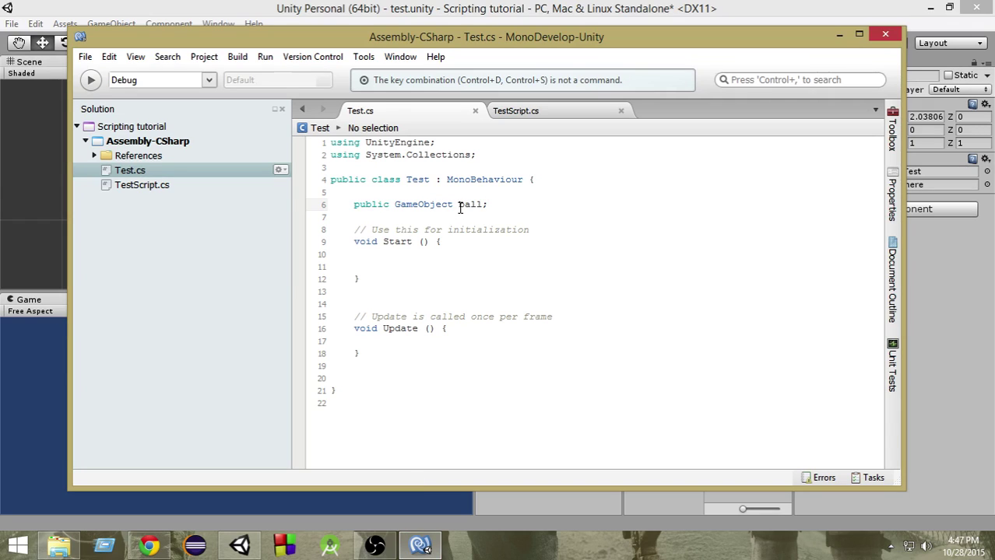
Back in MonoDevelop, add Instantiate (ball, transform.position, transform.rotation); to the Start method of Test.cs and save the script
{"action": "left_click_drag", "start_coordinate": [459, 205], "coordinate": [480, 207]}
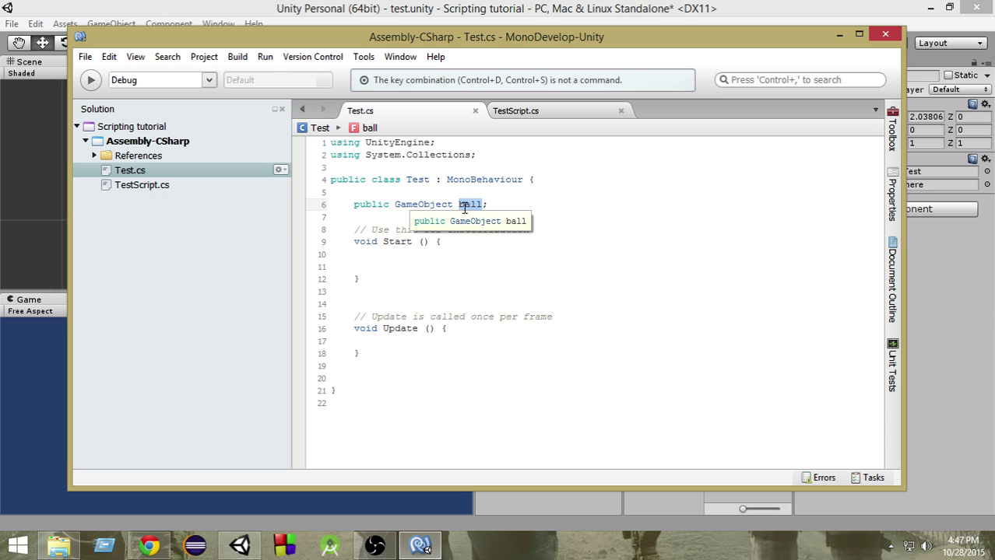
{"action": "left_click", "coordinate": [416, 256]}
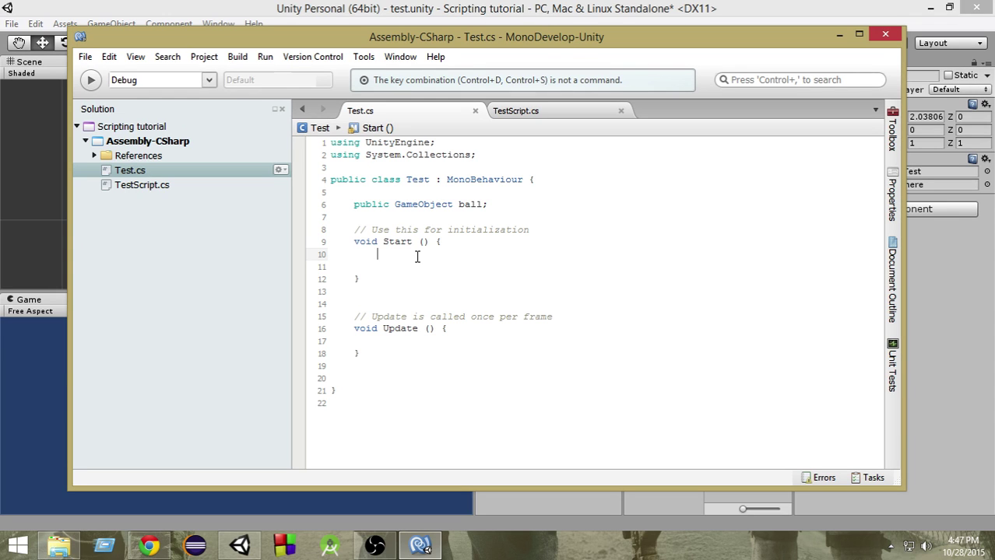
{"action": "type", "text": "Instan"}
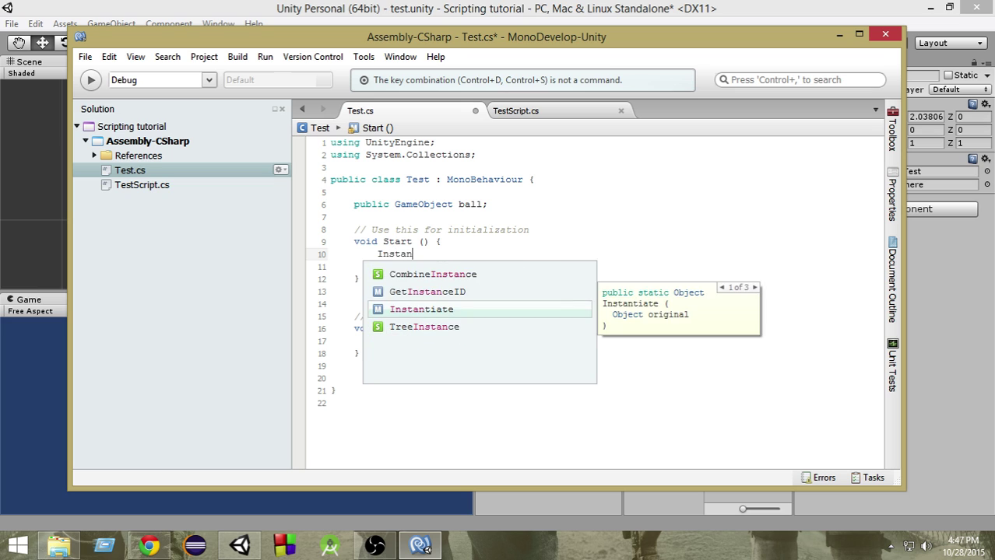
{"action": "type", "text": "tiate("}
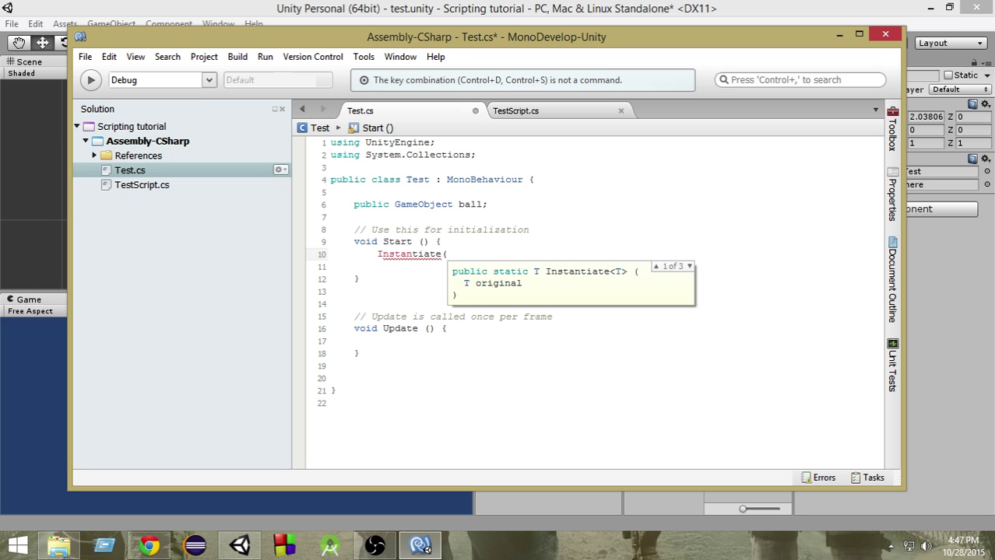
{"action": "type", "text": "ball"}
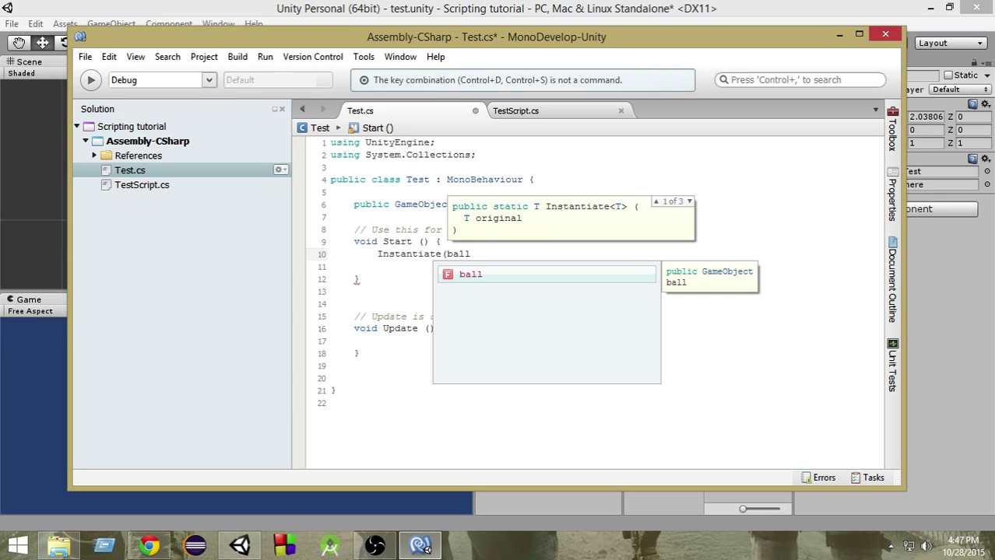
{"action": "type", "text": ","}
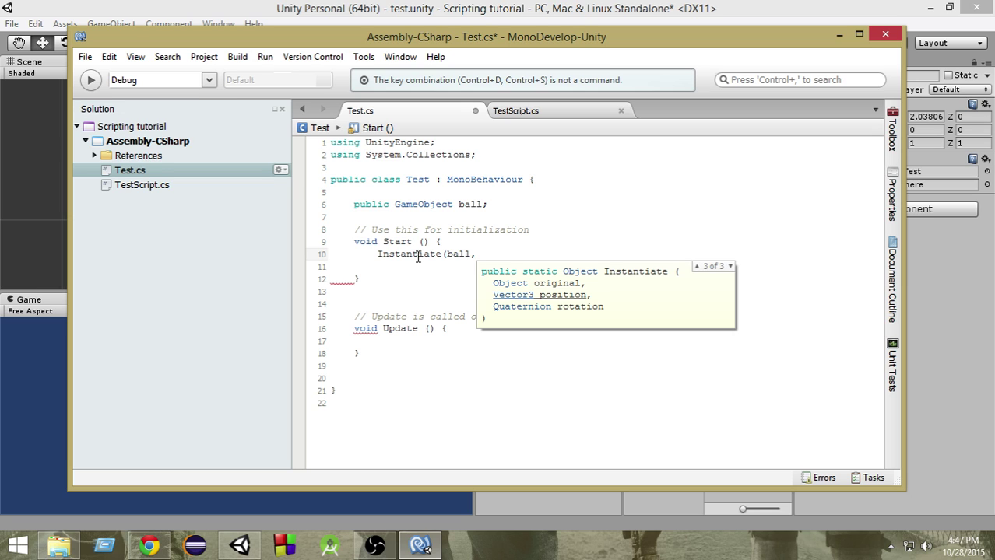
{"action": "type", "text": "transform.po"}
{"action": "key", "text": "Return"}
{"action": "type", "text": ","}
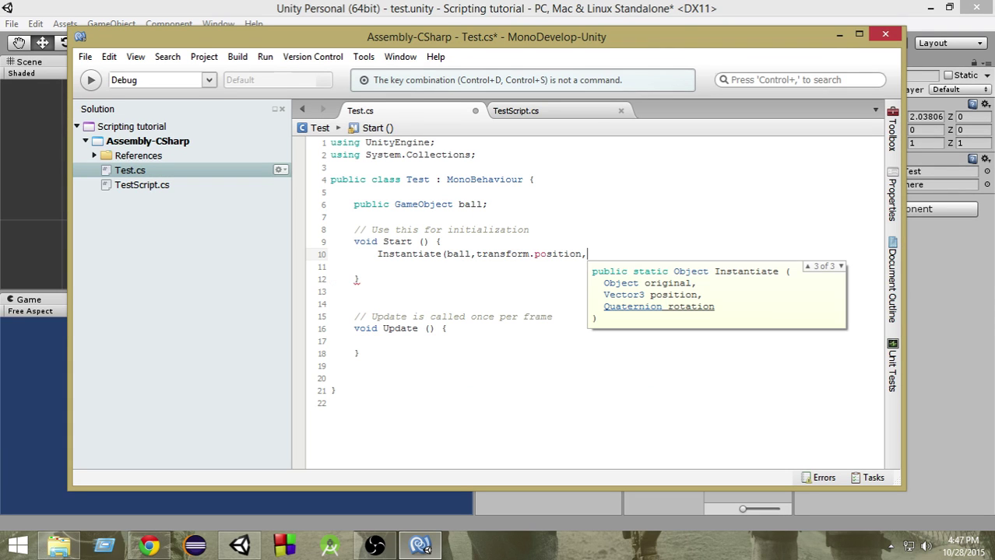
{"action": "type", "text": "transform"}
{"action": "key", "text": "Return"}
{"action": "type", "text": "."}
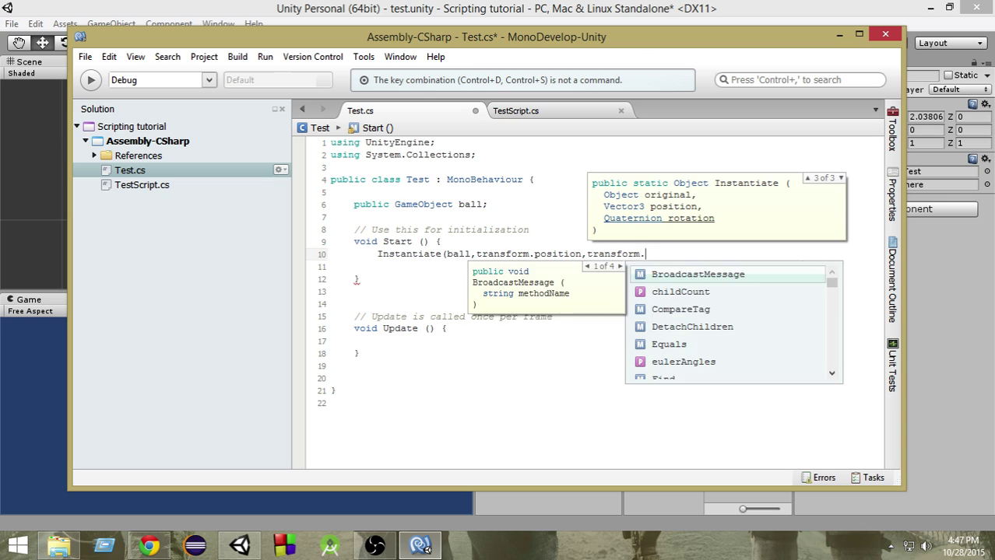
{"action": "type", "text": "rotation"}
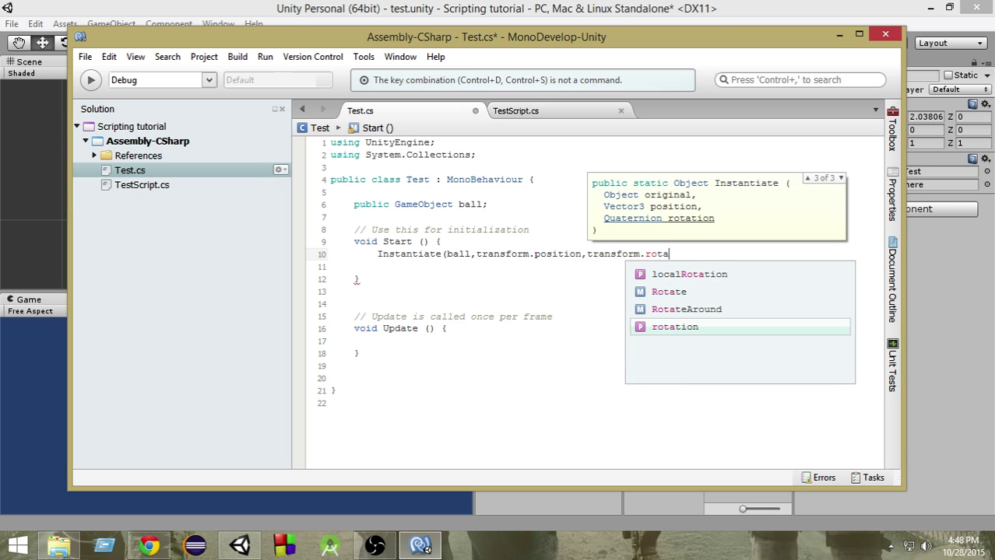
{"action": "key", "text": "Return"}
{"action": "type", "text": ");"}
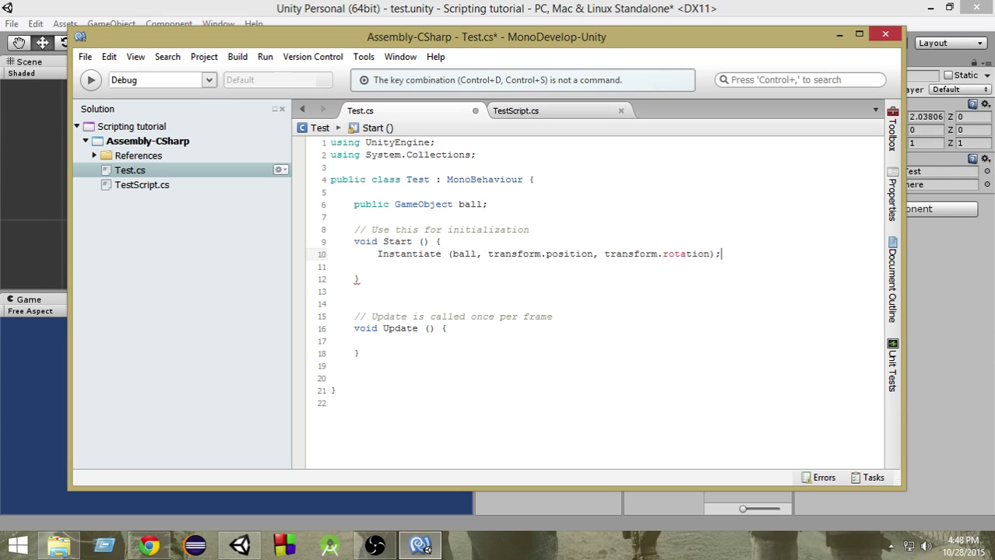
{"action": "key", "text": "ctrl+s"}
Compare the transform reference in the Instantiate call with the Transform component of GameObject in Unity
{"action": "mouse_move", "coordinate": [423, 254]}
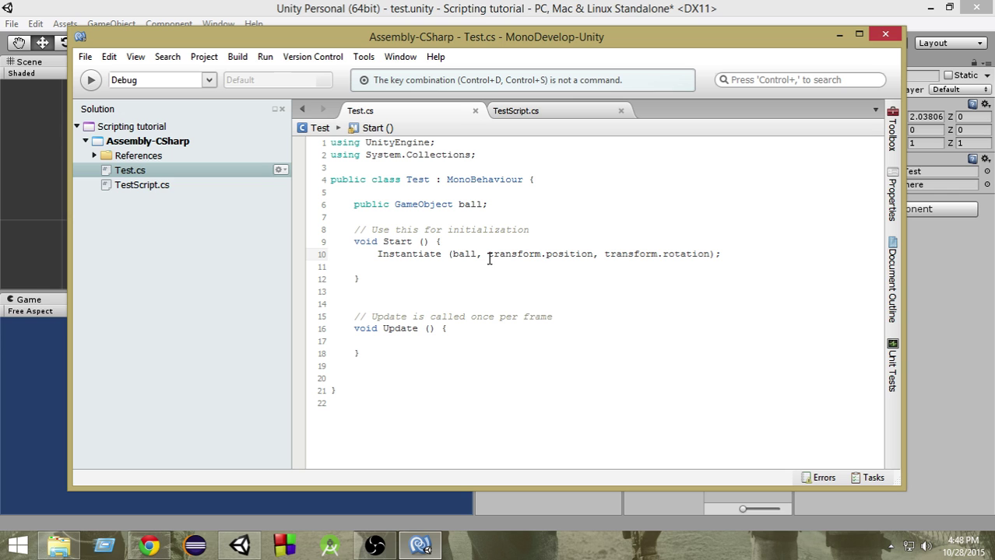
{"action": "left_click_drag", "start_coordinate": [488, 256], "coordinate": [540, 256]}
{"action": "left_click", "coordinate": [382, 7]}
{"action": "left_click", "coordinate": [510, 112]}
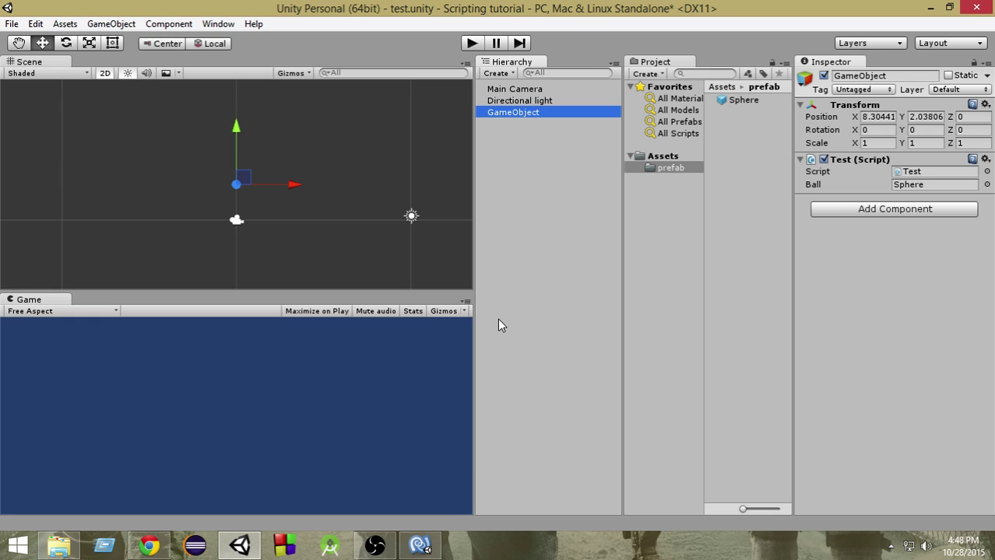
{"action": "left_click", "coordinate": [436, 551]}
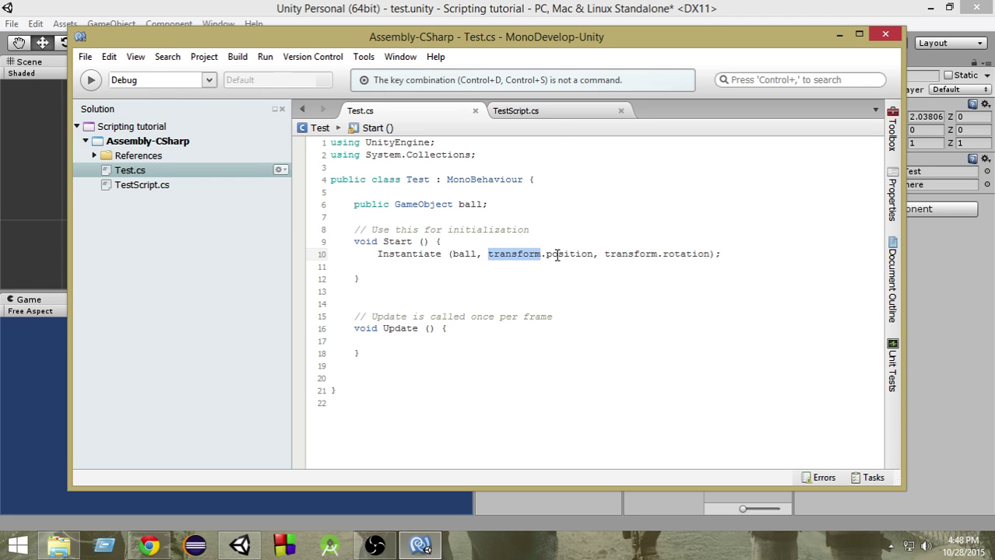
{"action": "left_click_drag", "start_coordinate": [543, 47], "coordinate": [621, 192]}
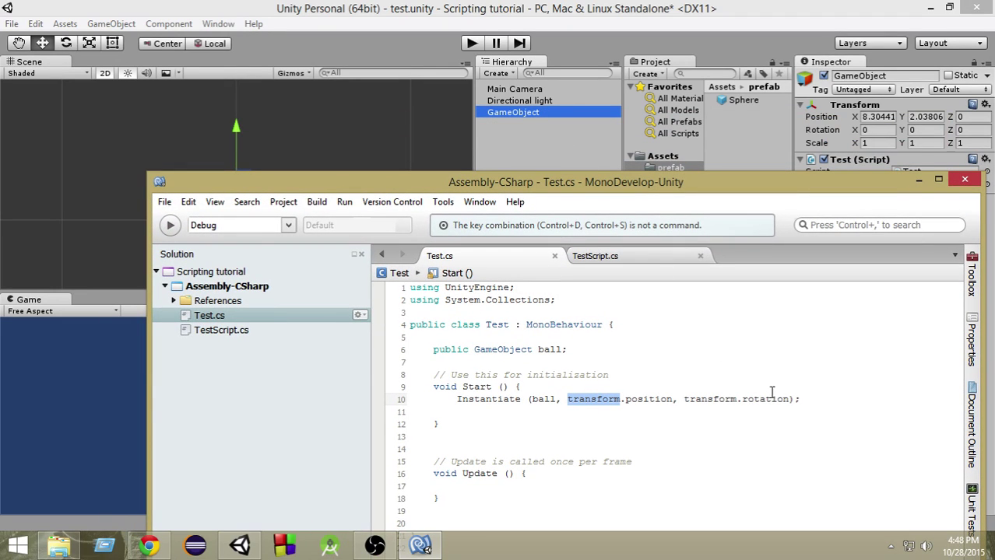
{"action": "left_click_drag", "start_coordinate": [557, 188], "coordinate": [548, 58]}
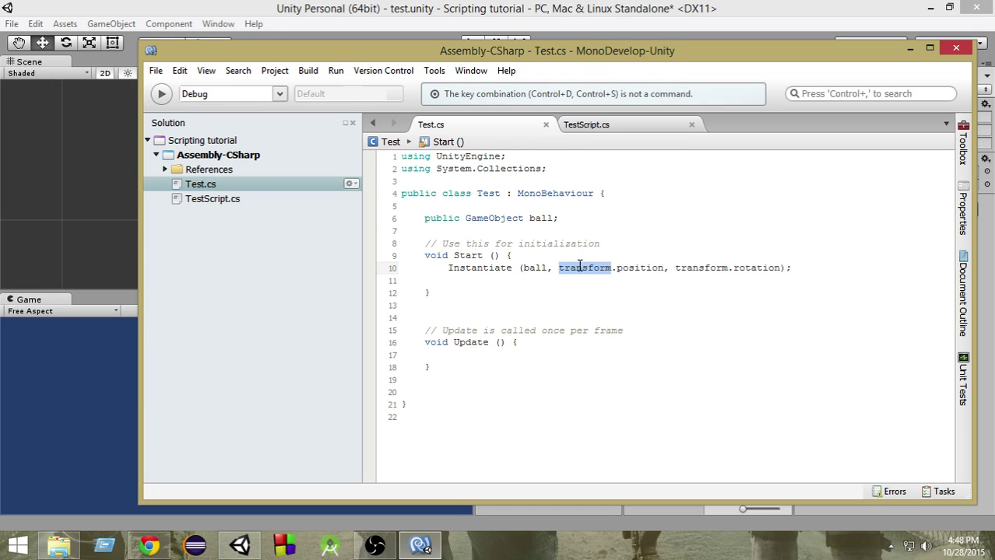
{"action": "left_click", "coordinate": [791, 268]}
Run the scene in Unity several times to check how the Test script spawns the sphere, stopping it after each run
{"action": "left_click", "coordinate": [579, 7]}
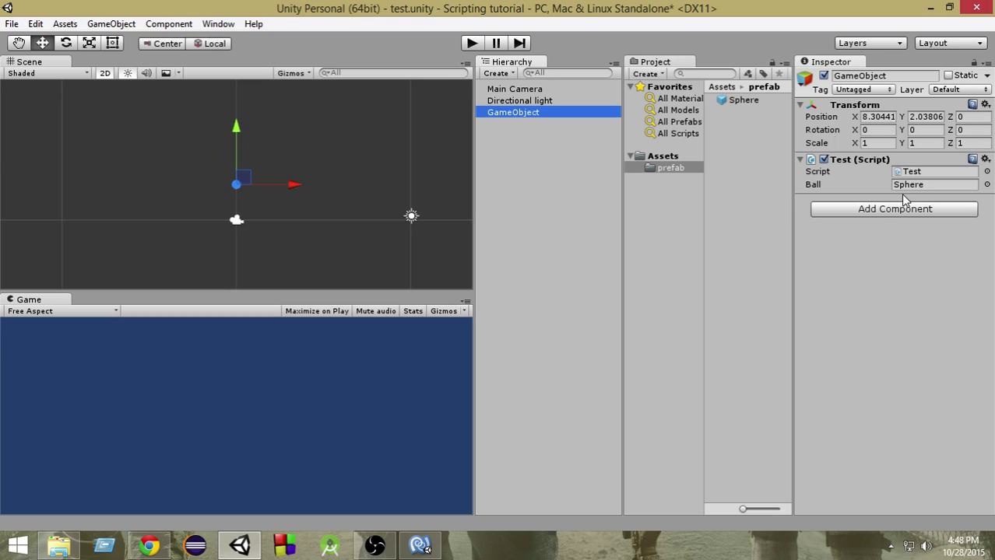
{"action": "left_click", "coordinate": [471, 44]}
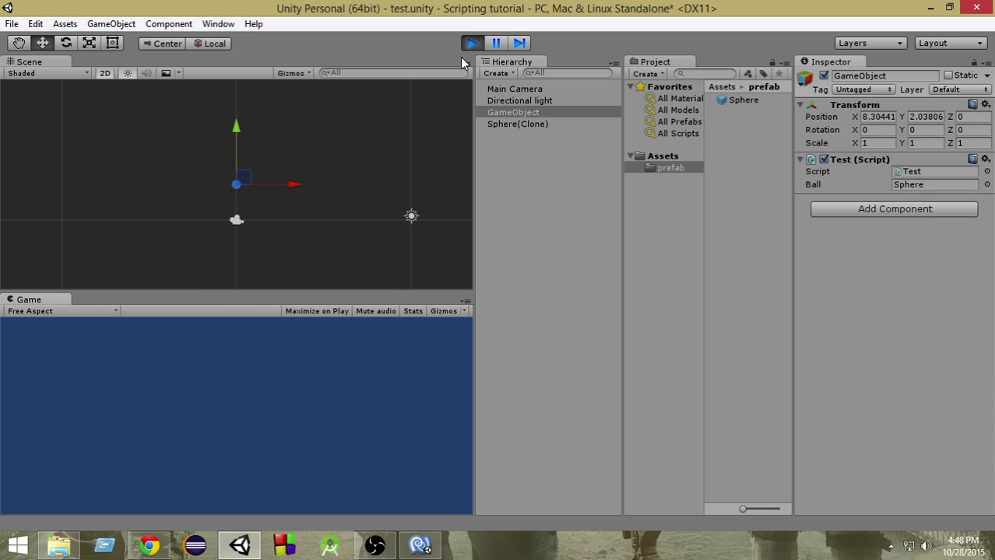
{"action": "left_click", "coordinate": [471, 45]}
{"action": "left_click", "coordinate": [420, 545]}
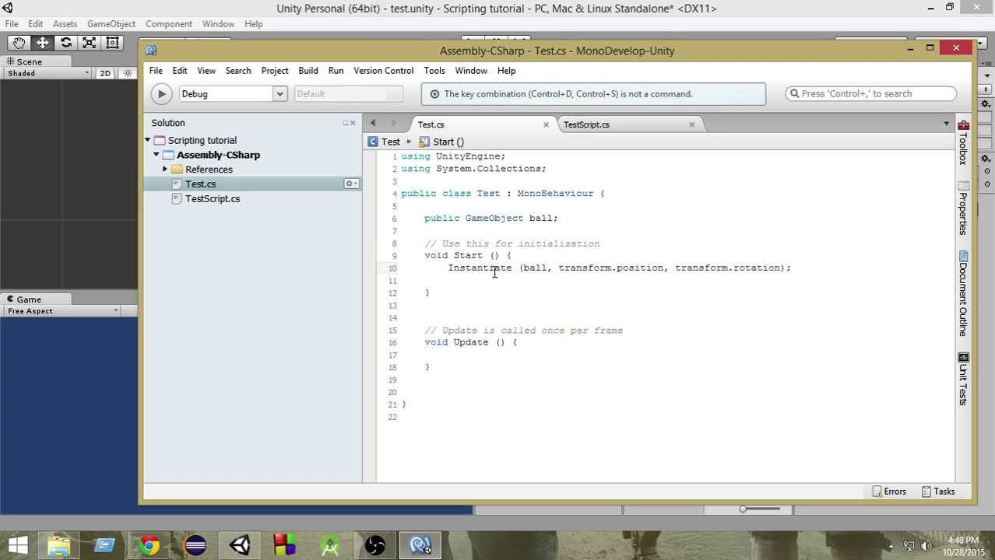
{"action": "left_click", "coordinate": [419, 18]}
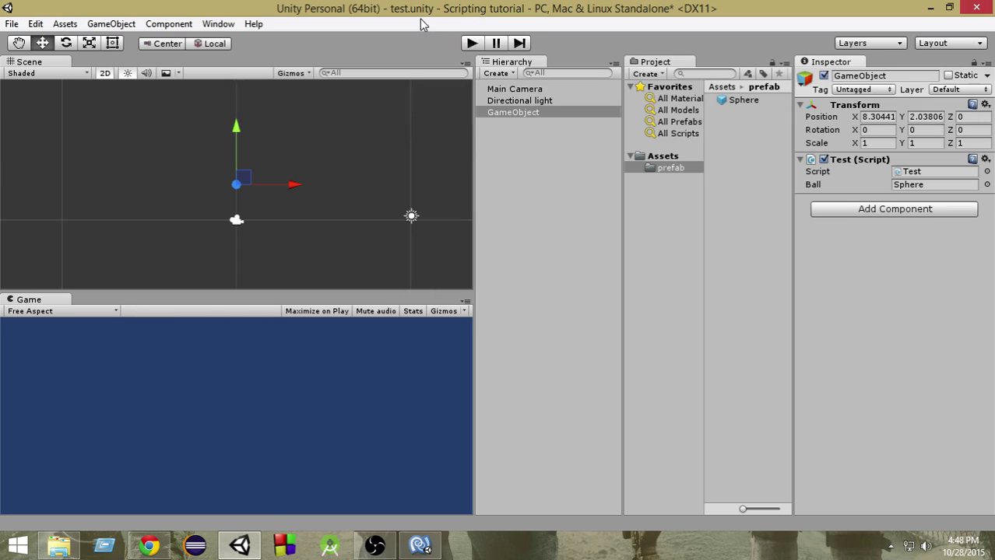
{"action": "left_click", "coordinate": [477, 45]}
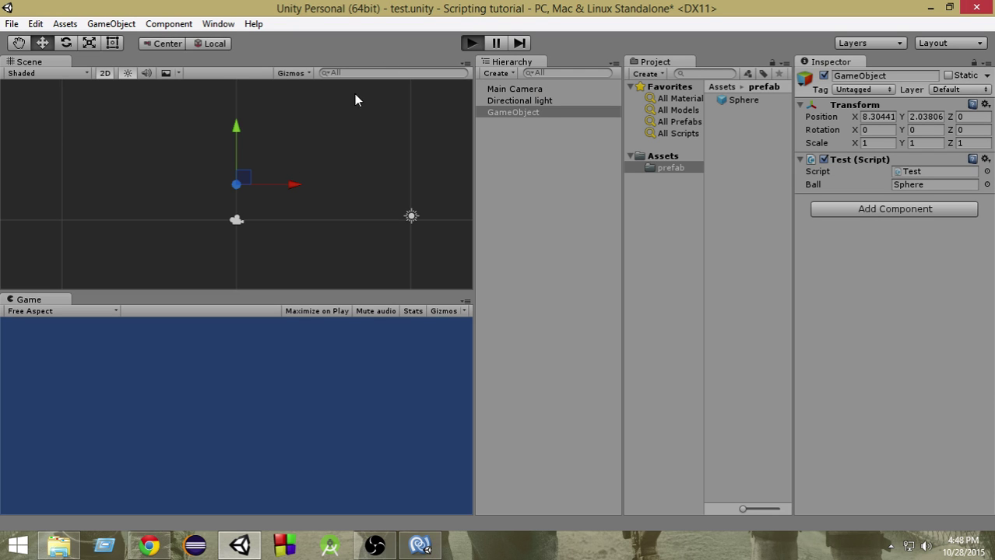
{"action": "left_click", "coordinate": [475, 47]}
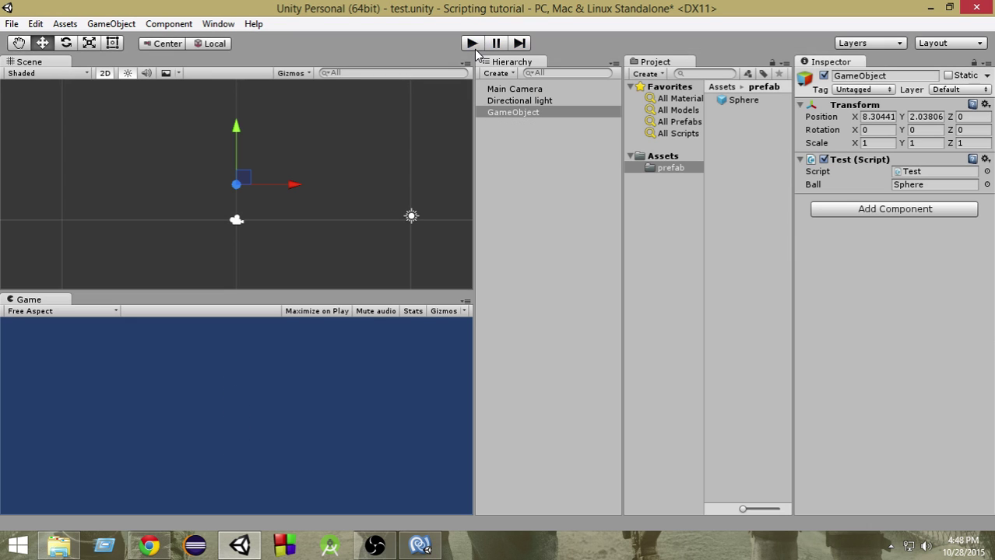
{"action": "left_click", "coordinate": [473, 46]}
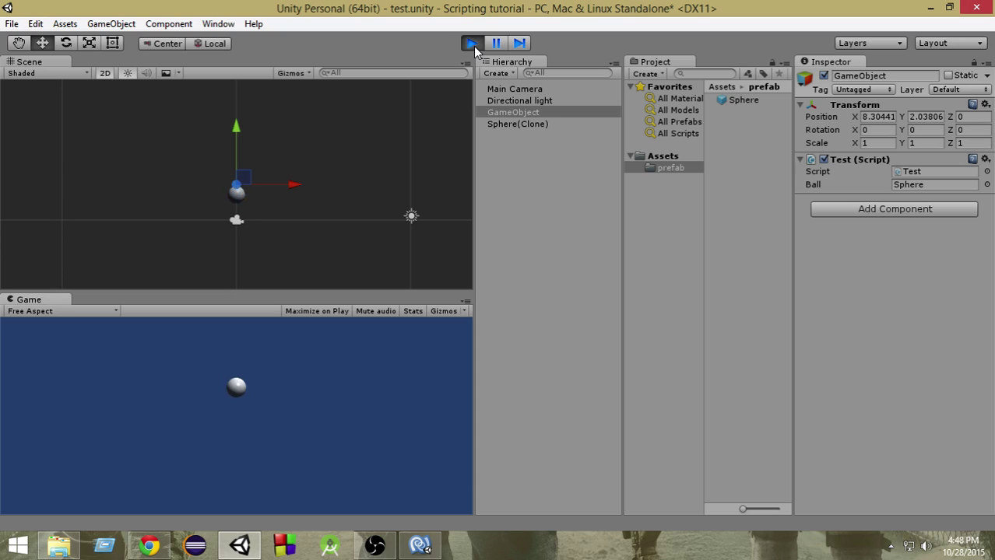
{"action": "left_click", "coordinate": [474, 46]}
Switch to MonoDevelop, move the Instantiate line from the Start method into the Update method of Test.cs, and save the script
{"action": "left_click", "coordinate": [420, 547]}
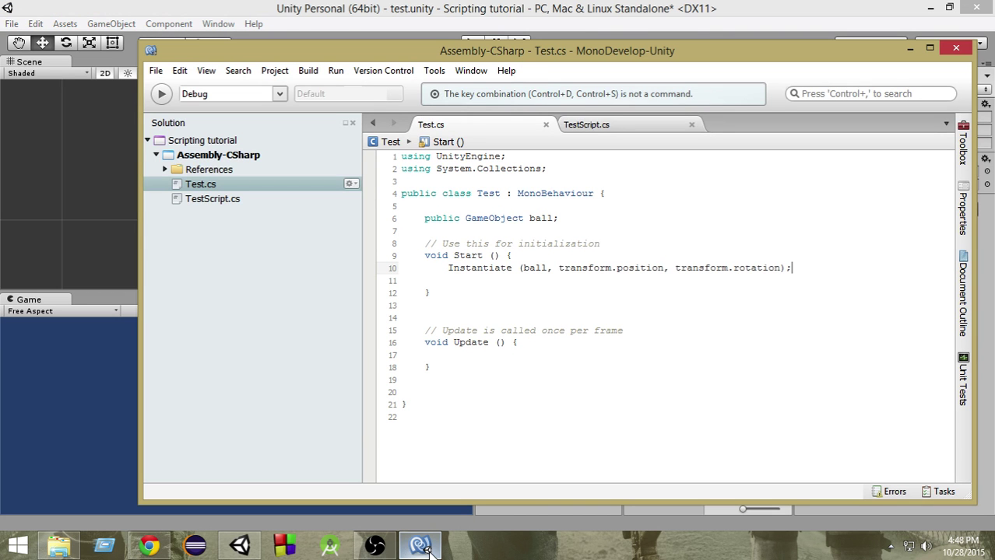
{"action": "left_click_drag", "start_coordinate": [446, 268], "coordinate": [816, 268]}
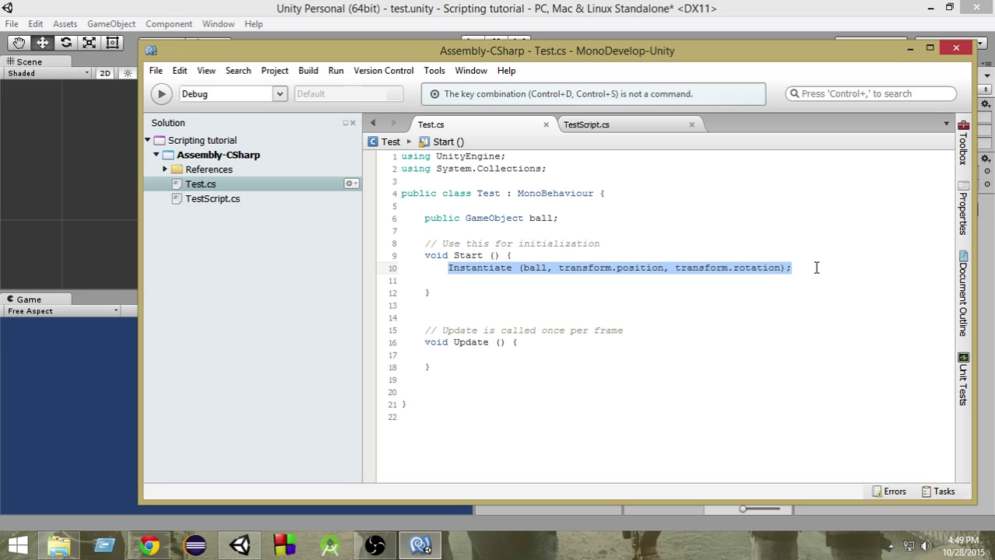
{"action": "key", "text": "ctrl+x"}
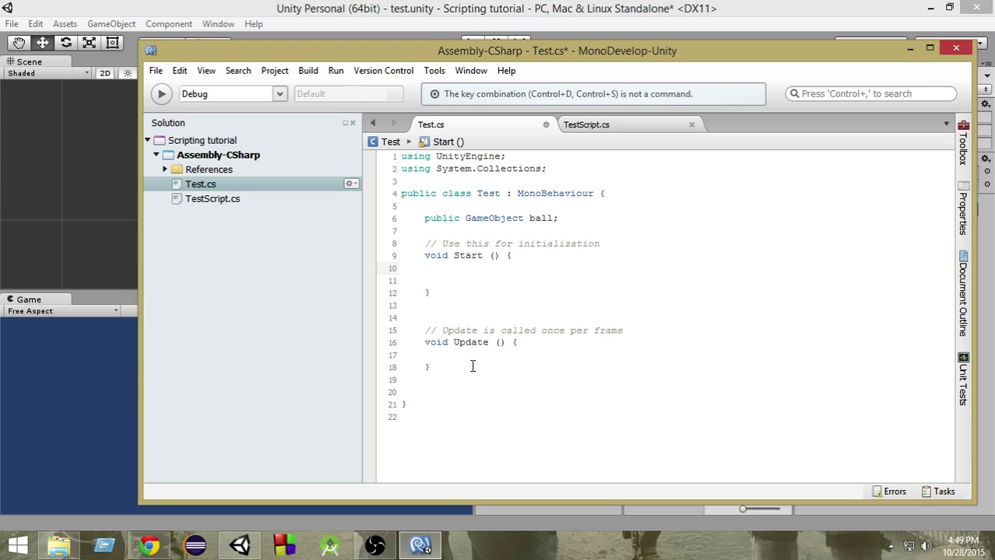
{"action": "left_click", "coordinate": [462, 353]}
{"action": "key", "text": "ctrl+v"}
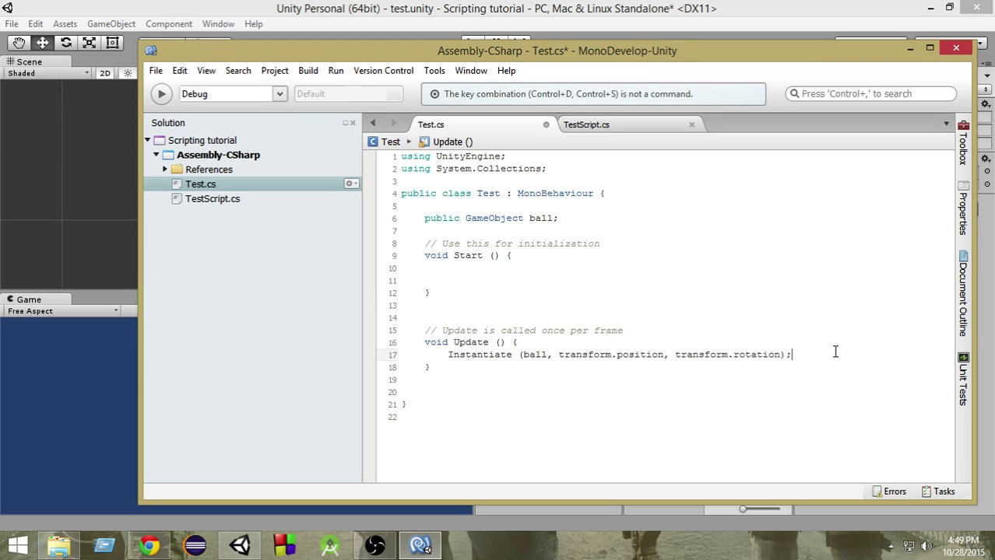
{"action": "key", "text": "ctrl+s"}
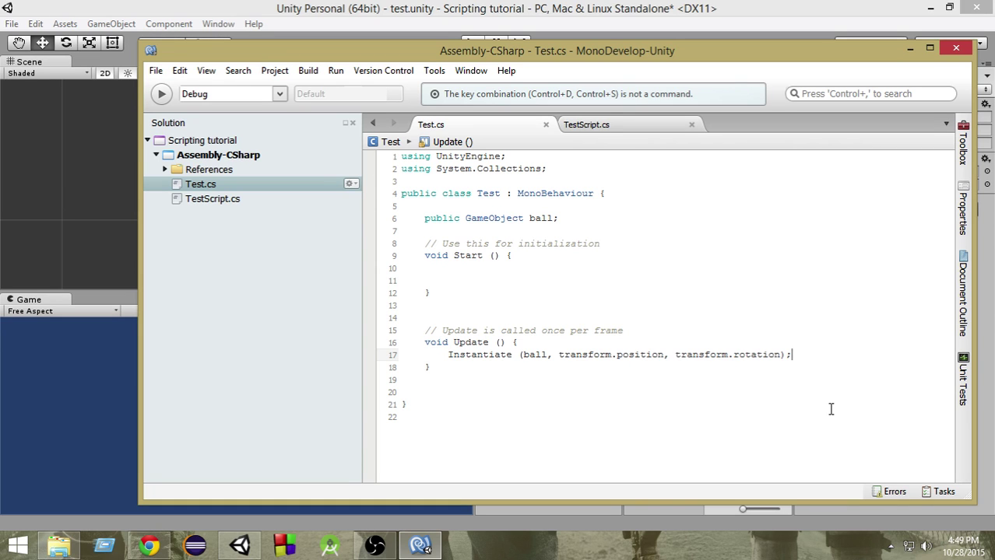
Return to Unity, select GameObject, and run the scene twice to check how Update spawns the spheres, stopping each run
{"action": "left_click", "coordinate": [505, 25]}
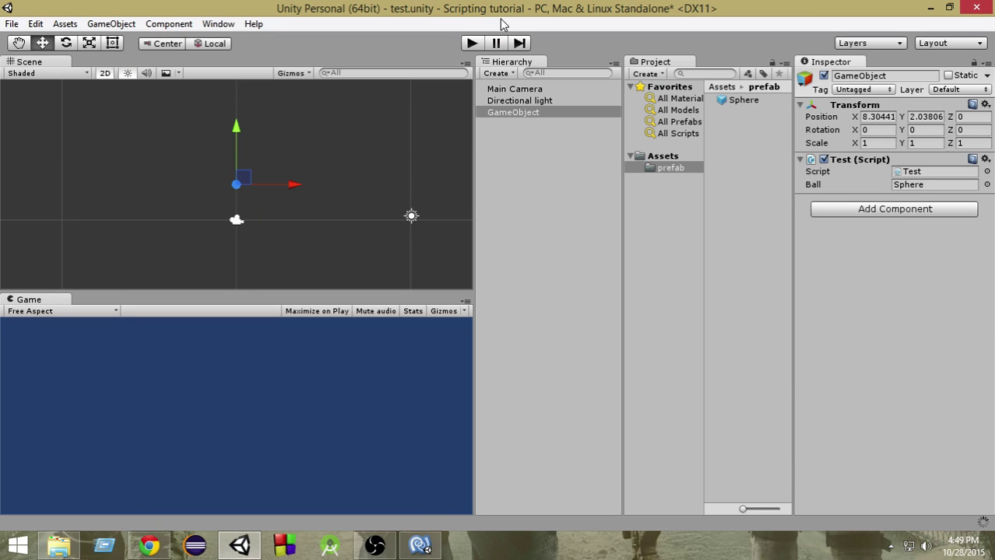
{"action": "left_click", "coordinate": [517, 100]}
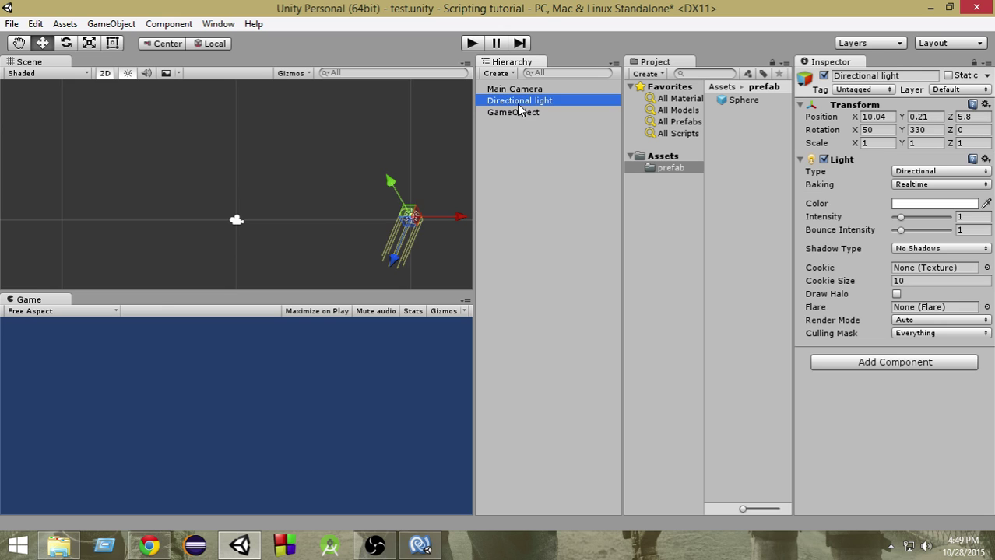
{"action": "left_click", "coordinate": [506, 114]}
{"action": "left_click", "coordinate": [470, 43]}
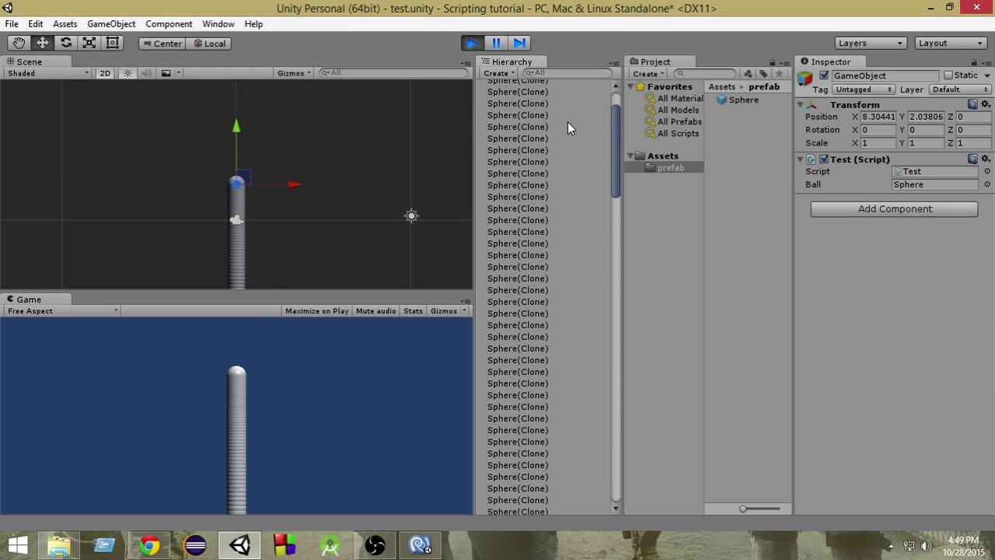
{"action": "left_click", "coordinate": [470, 45]}
{"action": "left_click", "coordinate": [470, 44]}
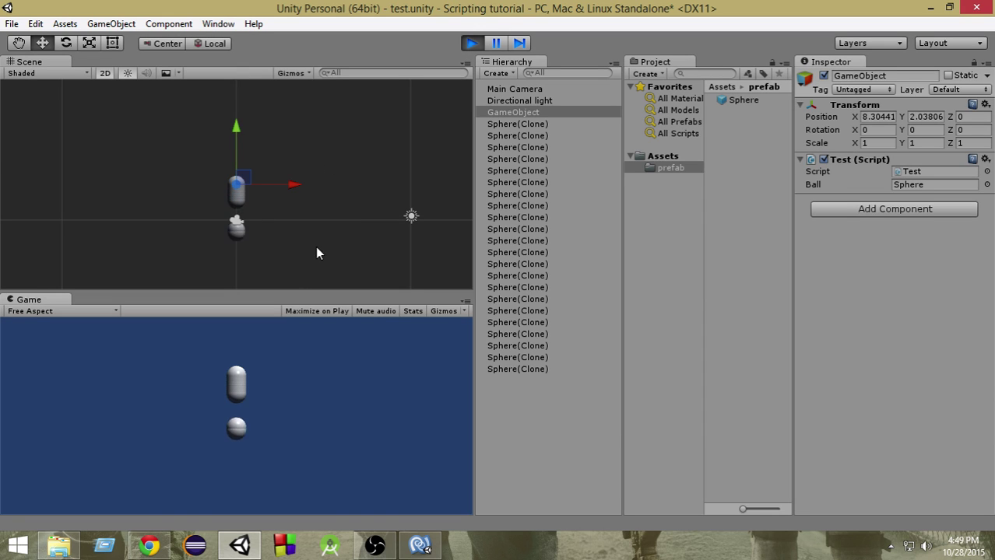
{"action": "left_click", "coordinate": [472, 45]}
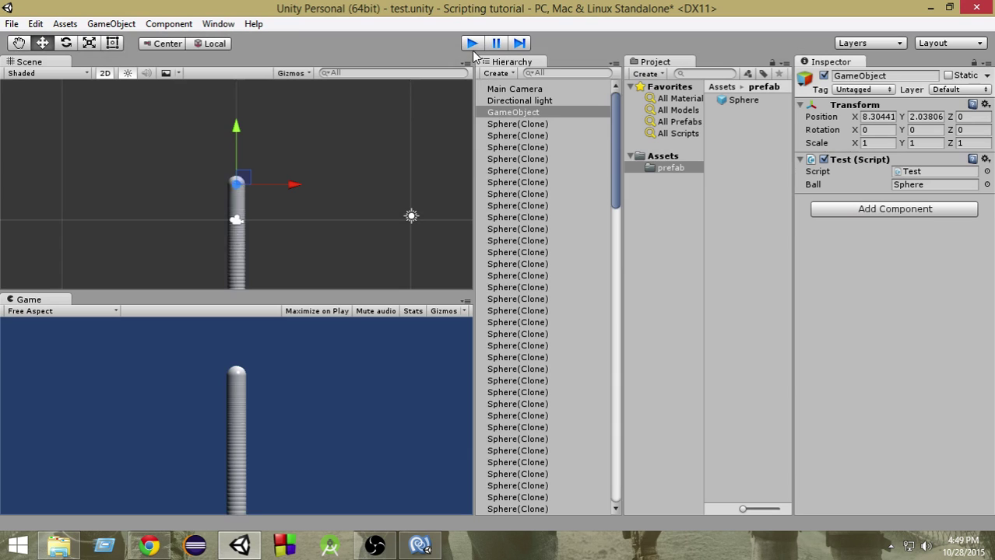
Switch back to MonoDevelop and review the arguments of the Instantiate call in the Update method of Test.cs
{"action": "left_click", "coordinate": [420, 545]}
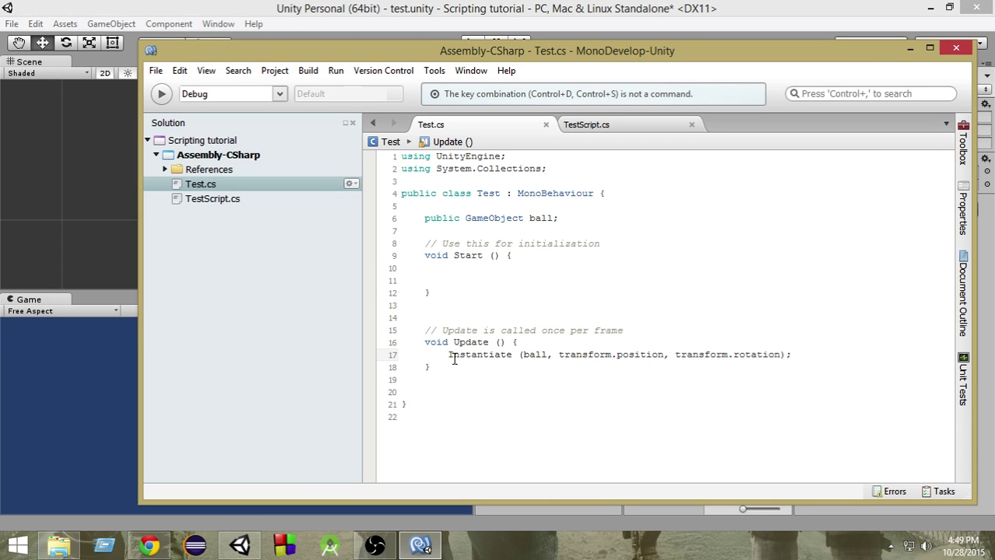
{"action": "left_click_drag", "start_coordinate": [448, 356], "coordinate": [779, 351]}
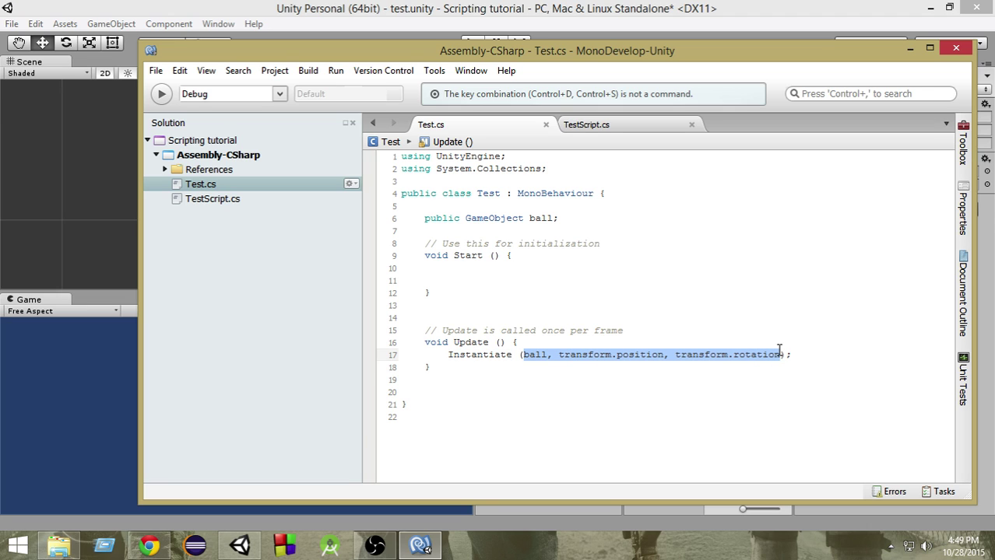
{"action": "left_click", "coordinate": [797, 352]}
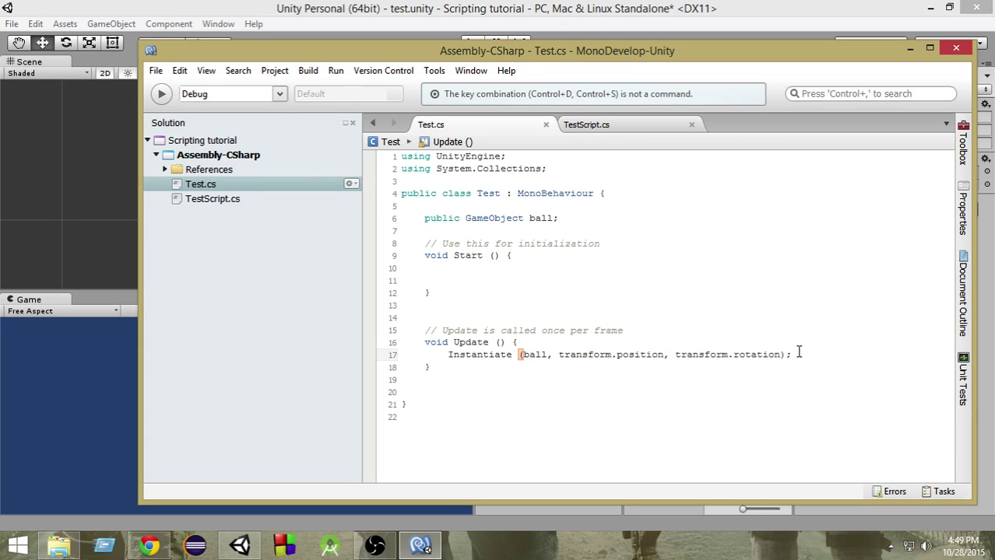